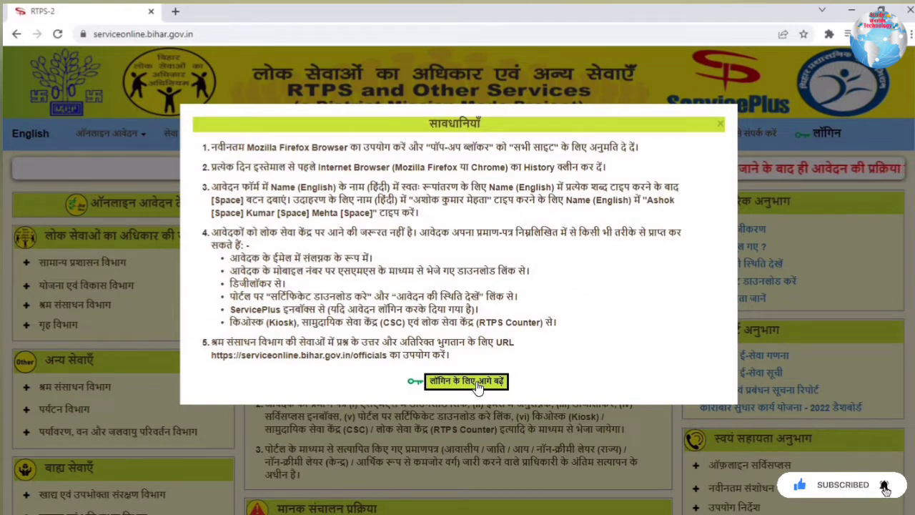
Continue past the precautions notice to the JanParichay sign-in form
click(478, 386)
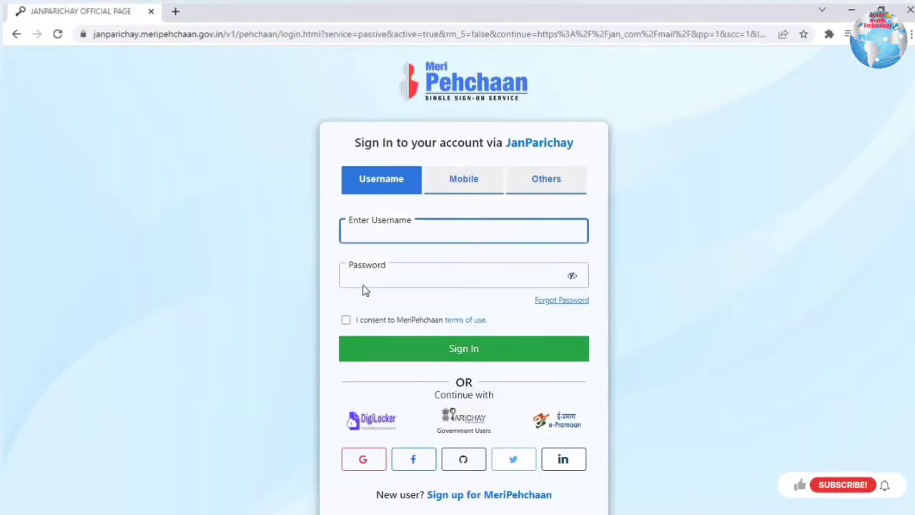
drag(372, 142, 587, 144)
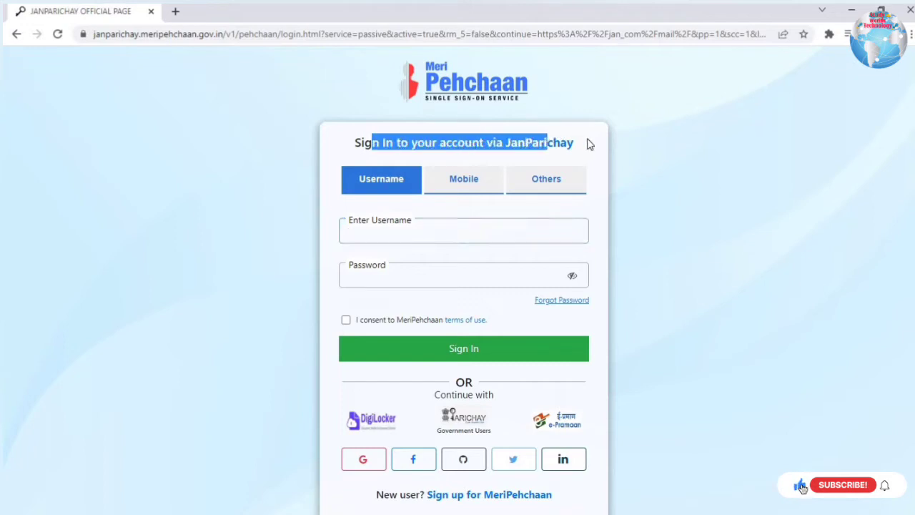
click(587, 143)
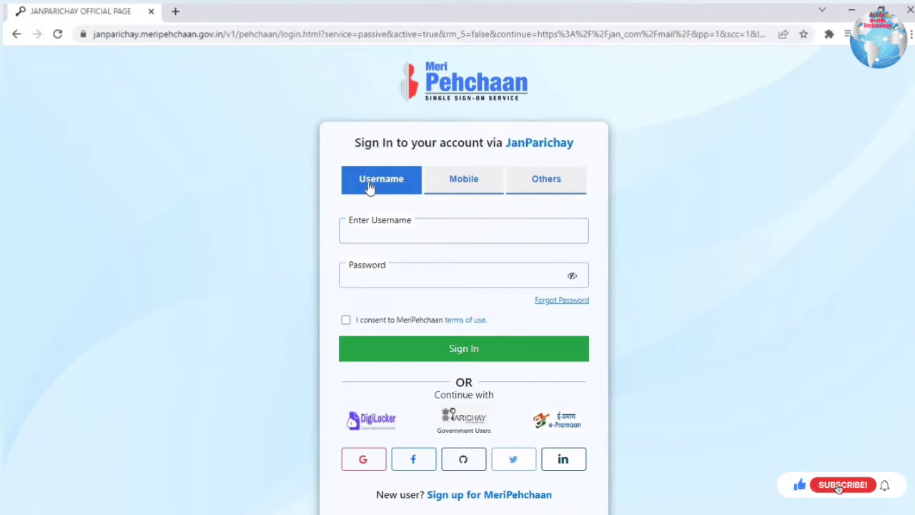
Look over the Mobile and Others sign-in options, then return to username sign-in
click(456, 183)
click(543, 184)
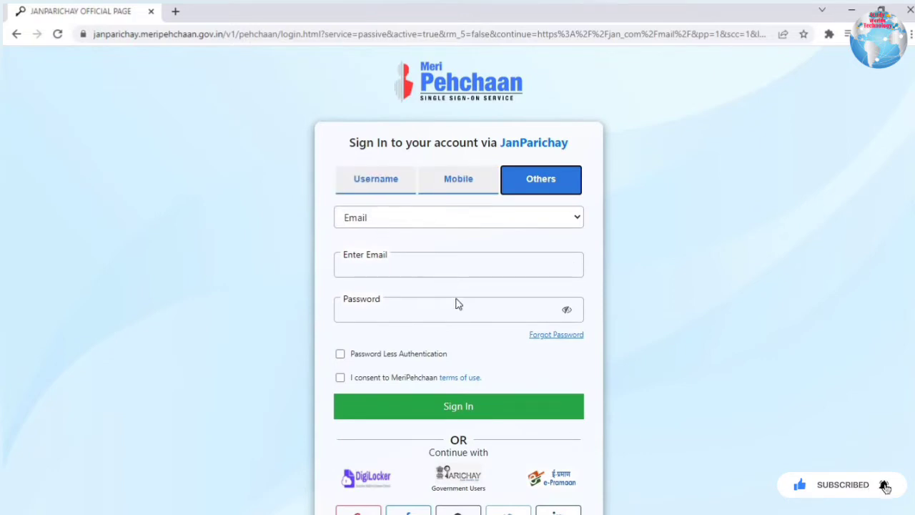
click(368, 180)
click(436, 239)
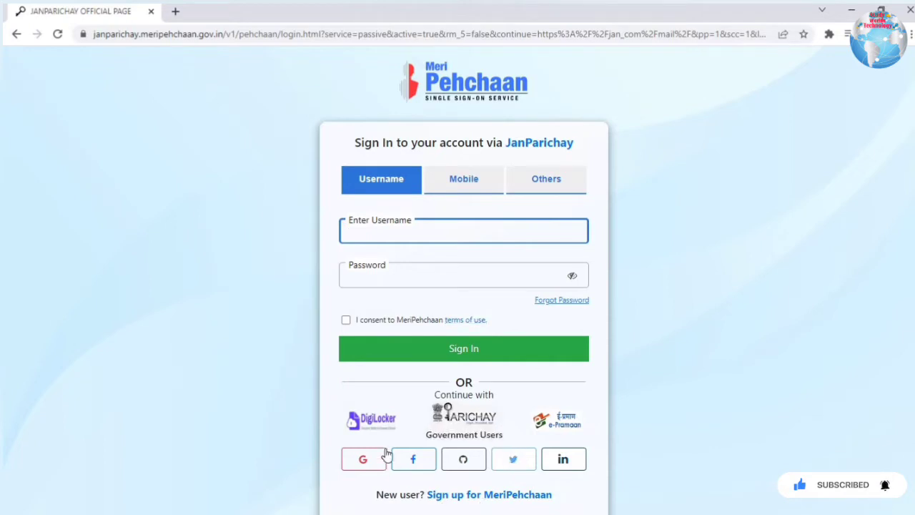
Open the MeriPehchaan sign-up form and verify the mobile number with the received OTP
click(529, 498)
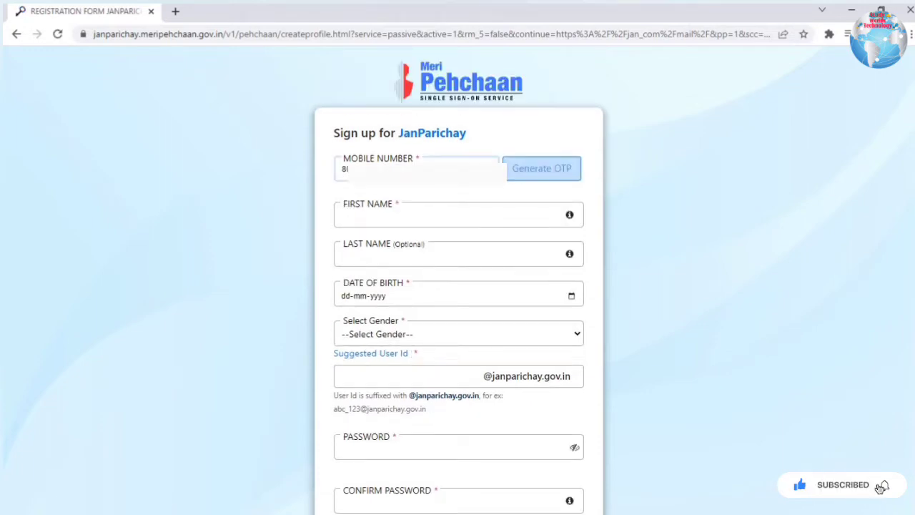
click(541, 168)
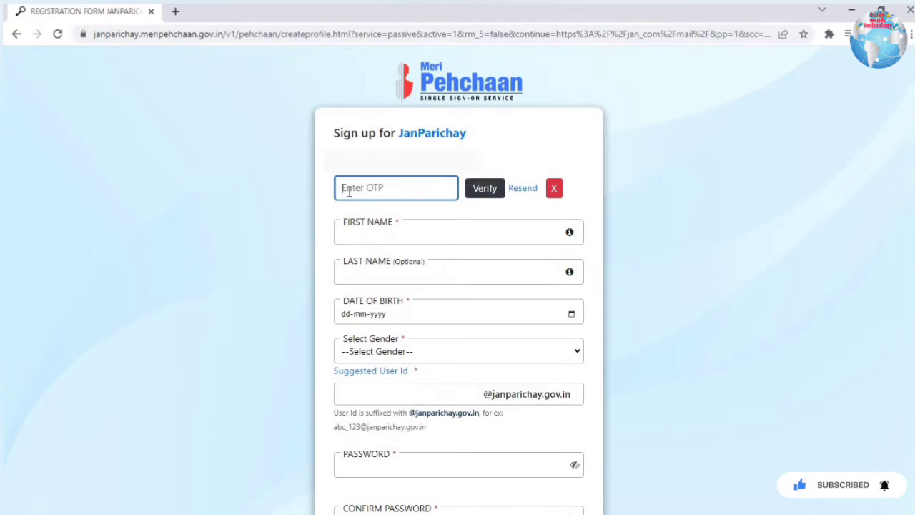
click(485, 194)
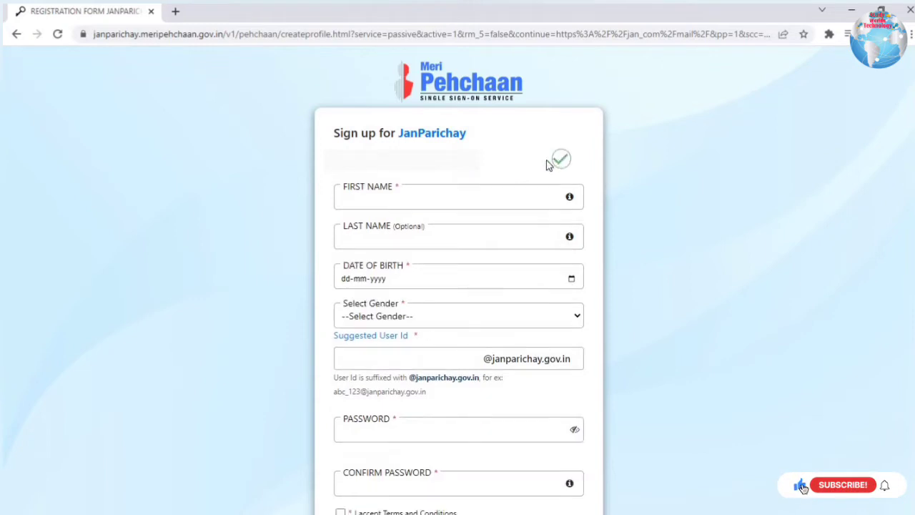
Enter the user's first and last name, date of birth, and gender Male
click(366, 200)
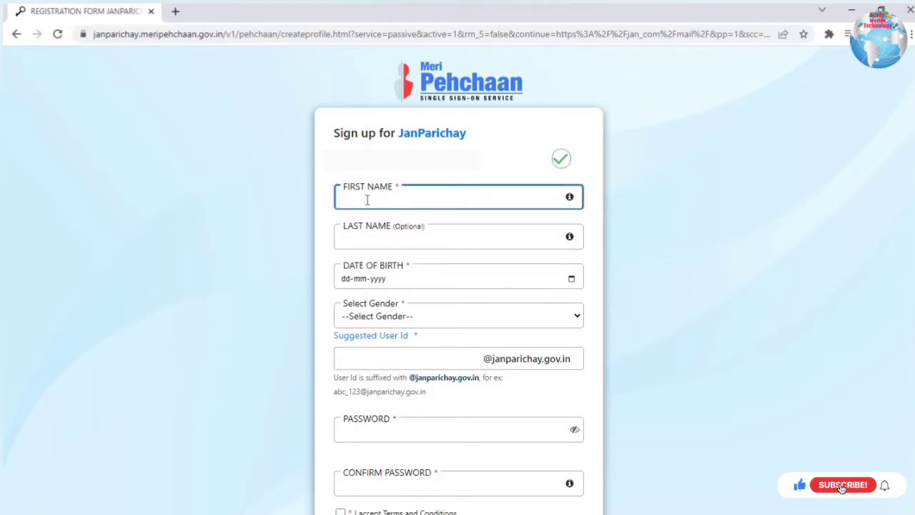
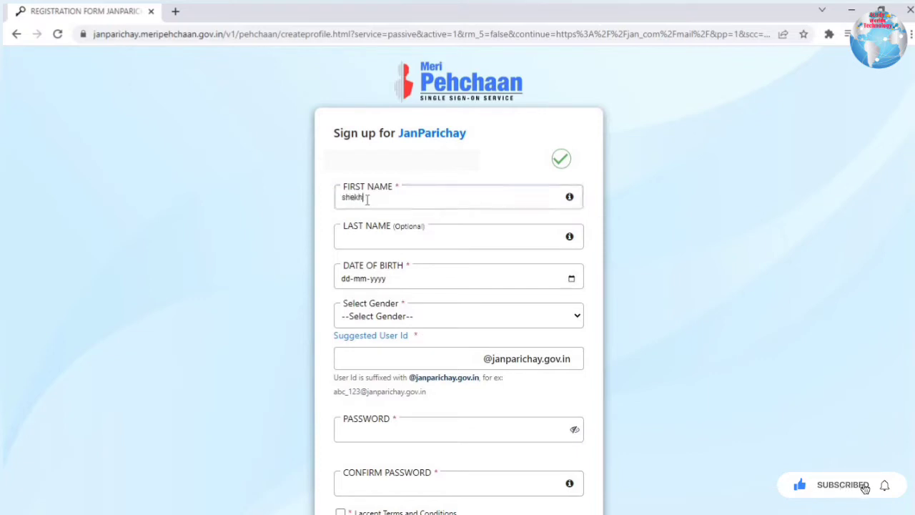
click(378, 245)
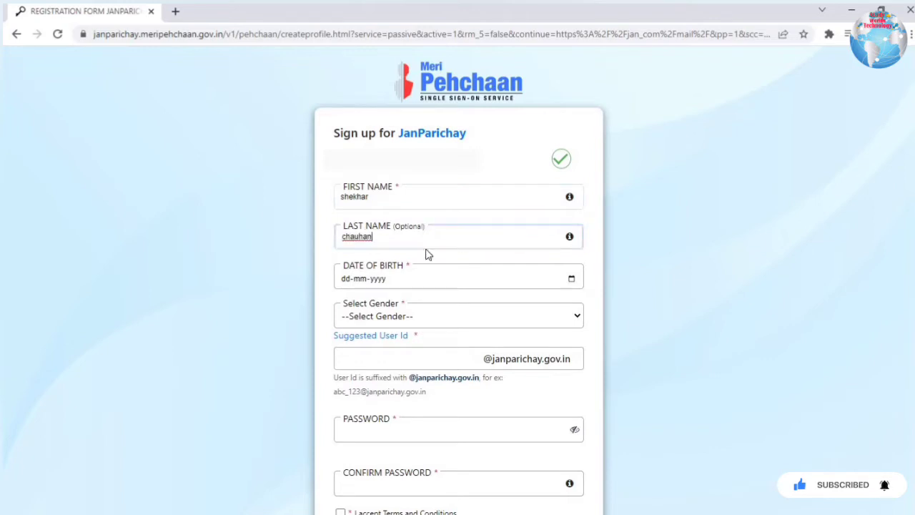
click(405, 284)
click(368, 316)
click(366, 349)
click(404, 358)
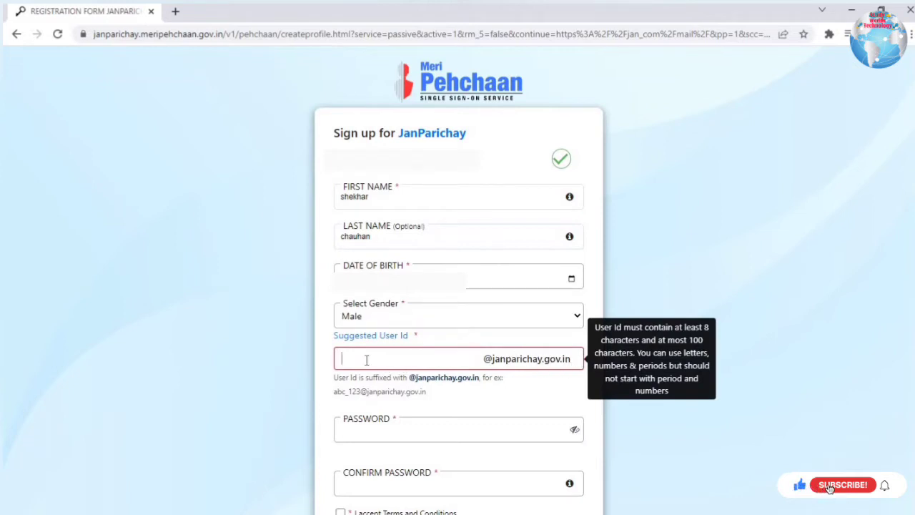
text(thaku)
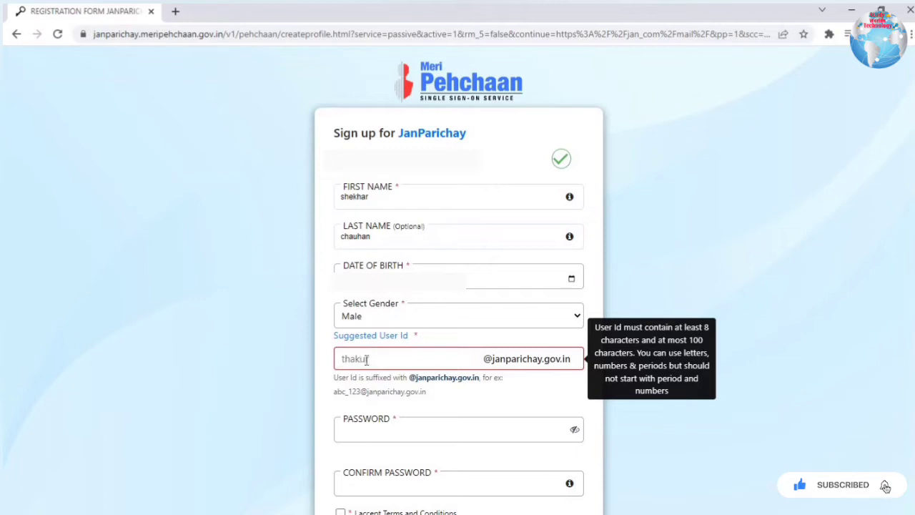
text(r96500)
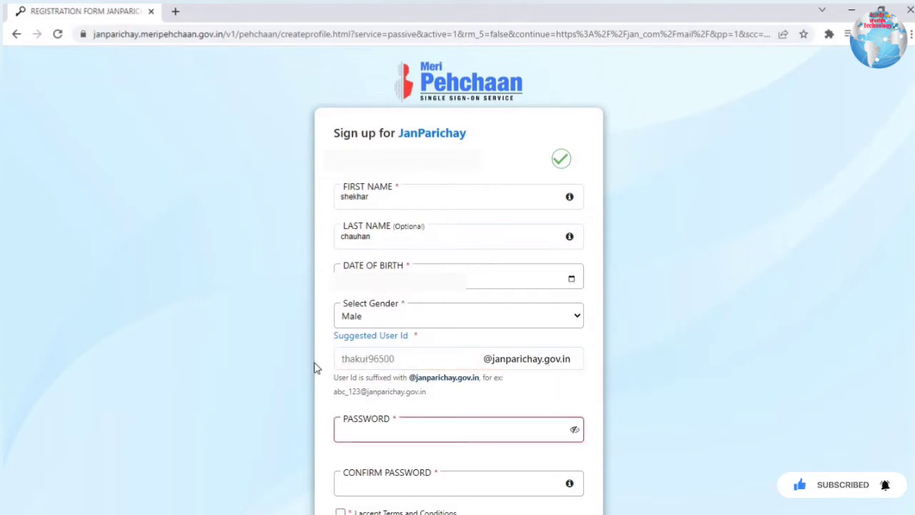
drag(353, 381, 428, 382)
click(501, 369)
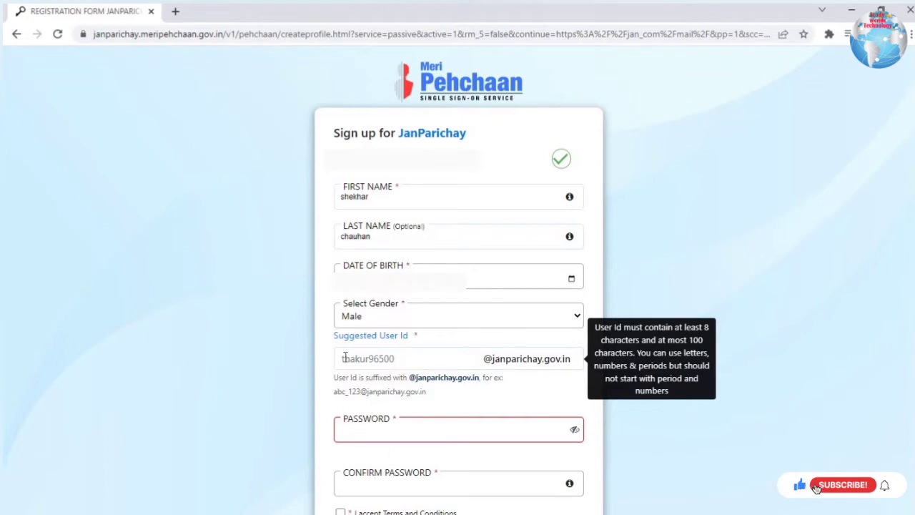
double_click(419, 358)
drag(483, 358, 571, 358)
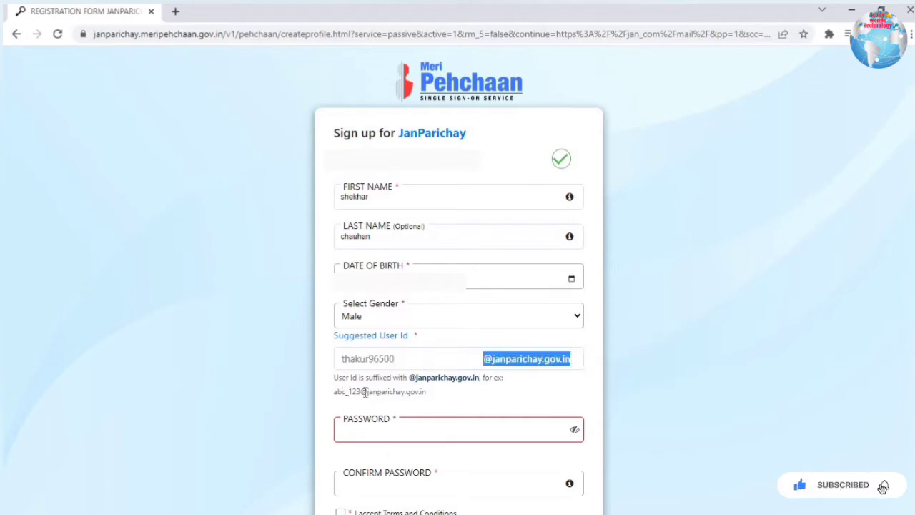
click(361, 435)
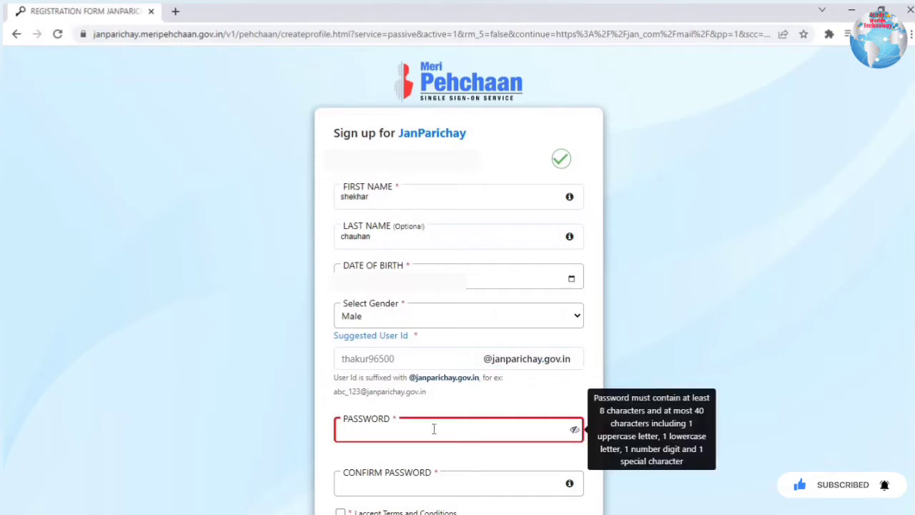
Enter the account password and confirm it
text(******)
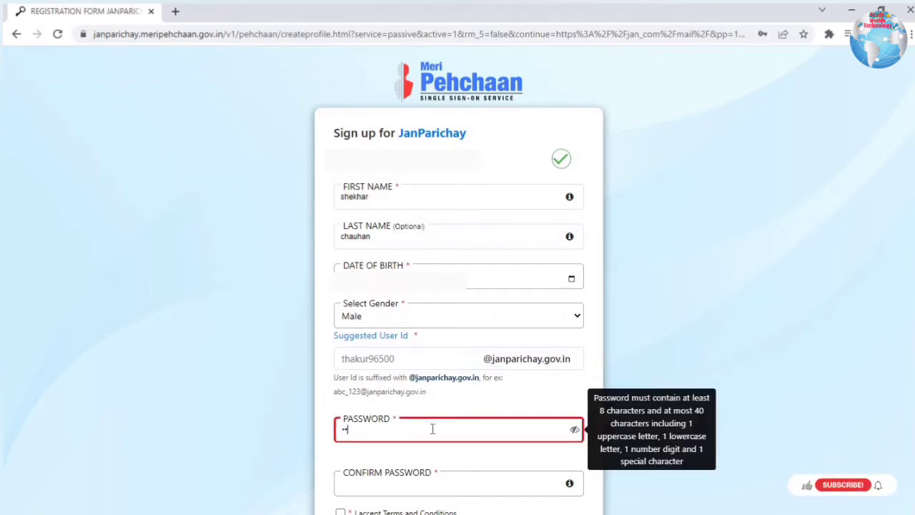
text(**)
click(412, 483)
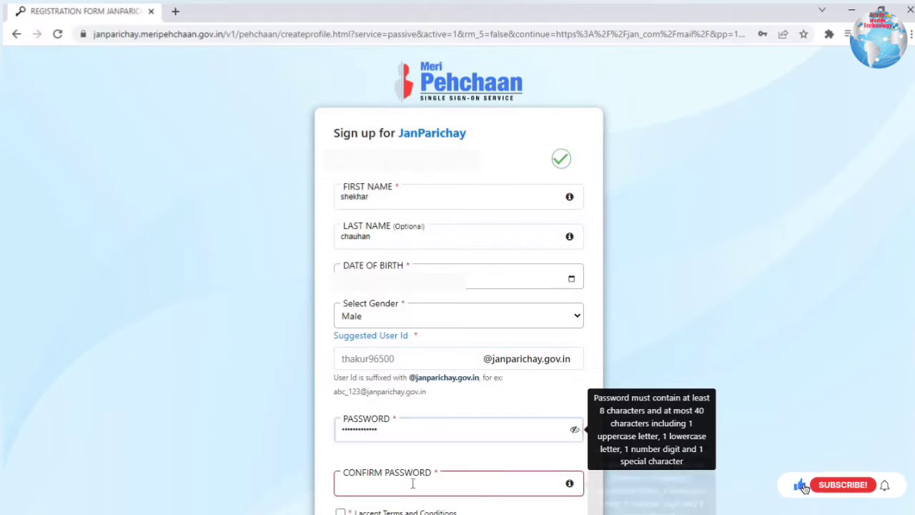
text(***)
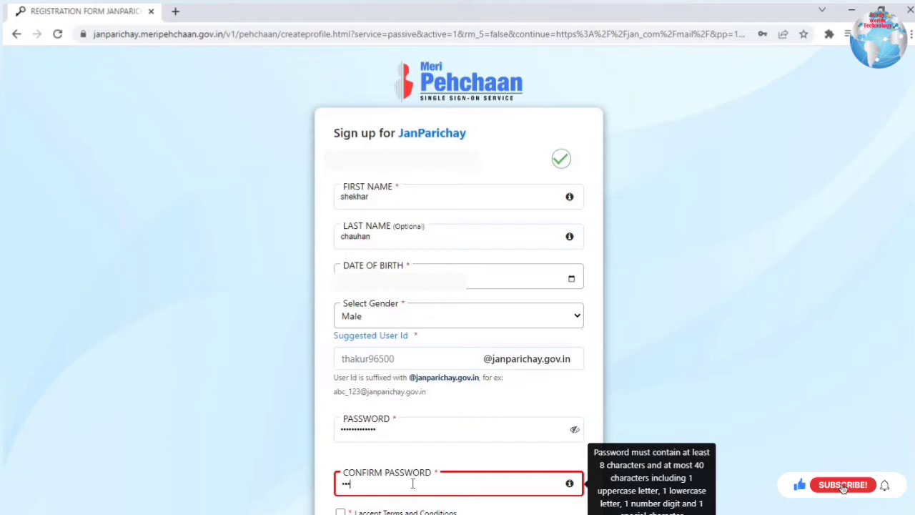
text(*********)
Accept the Terms and Conditions and submit the sign-up form
scroll(413, 483, down, 1)
click(340, 448)
click(423, 480)
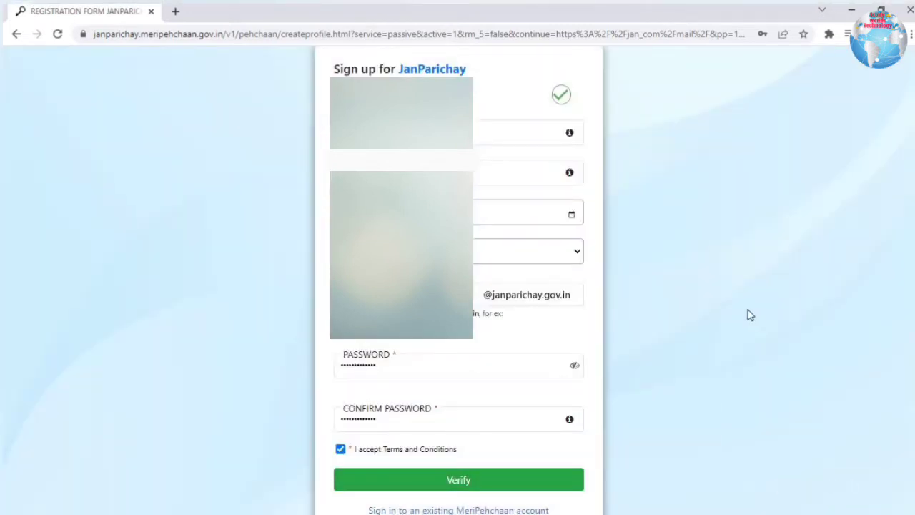
click(455, 480)
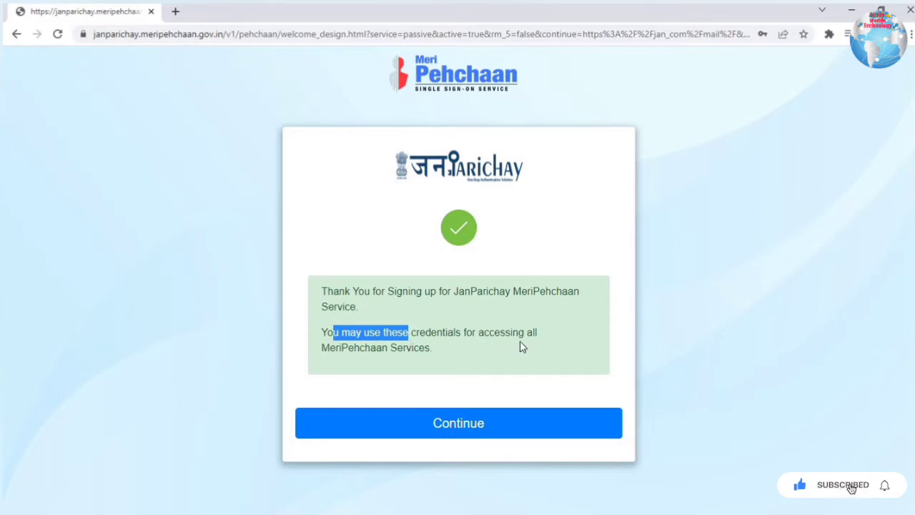
Continue past the sign-up confirmation, pick Aadhaar KYC, then skip to the dashboard
click(459, 409)
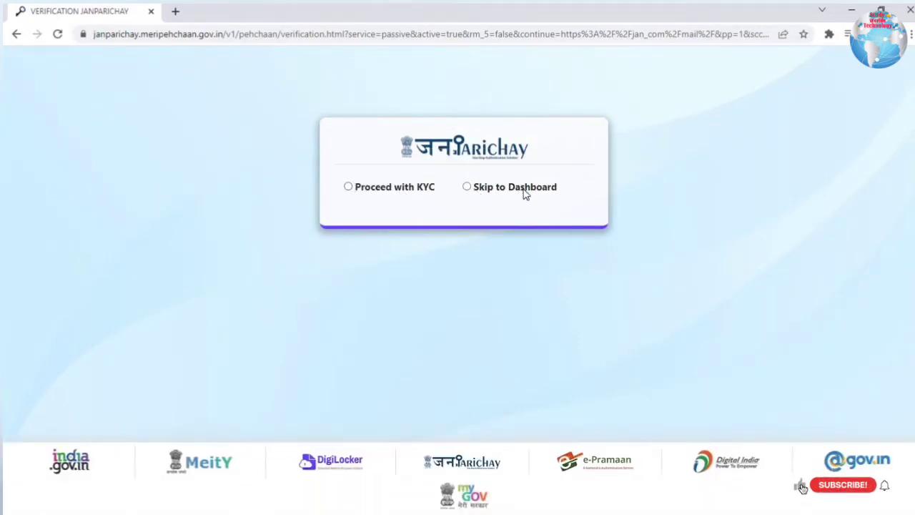
click(348, 188)
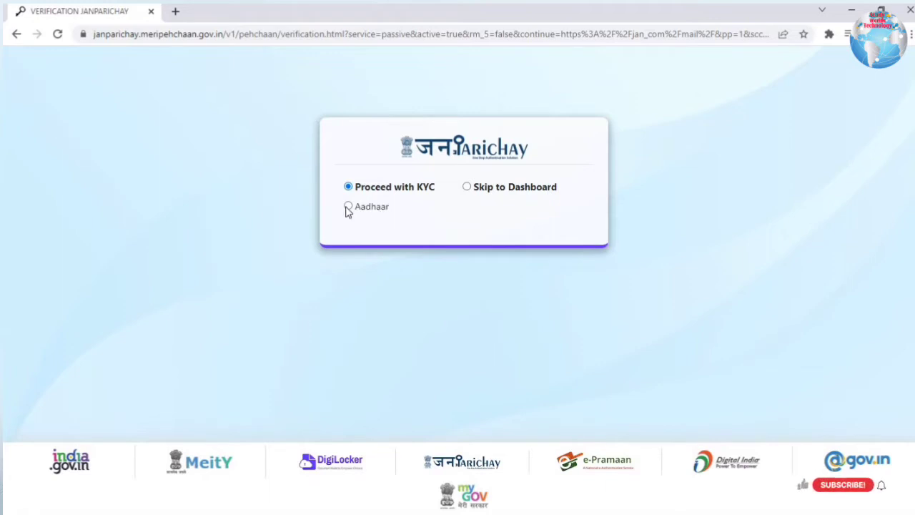
click(366, 209)
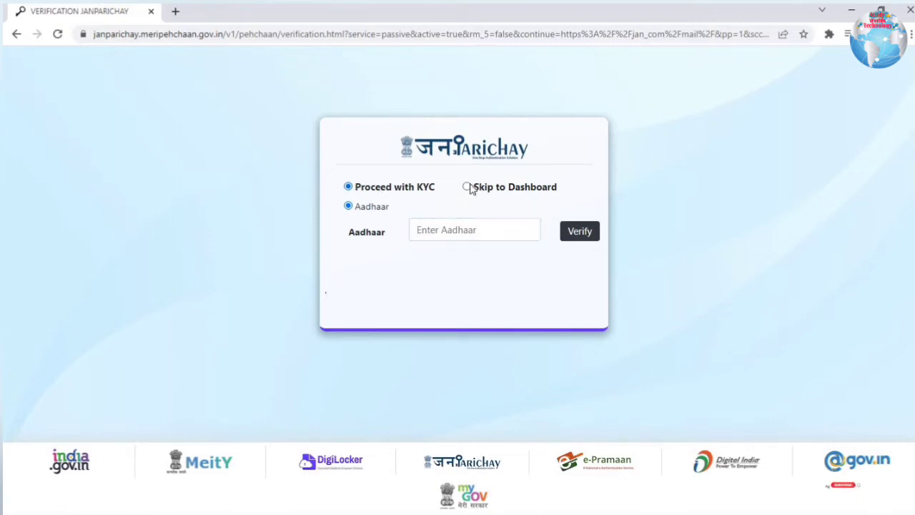
click(503, 188)
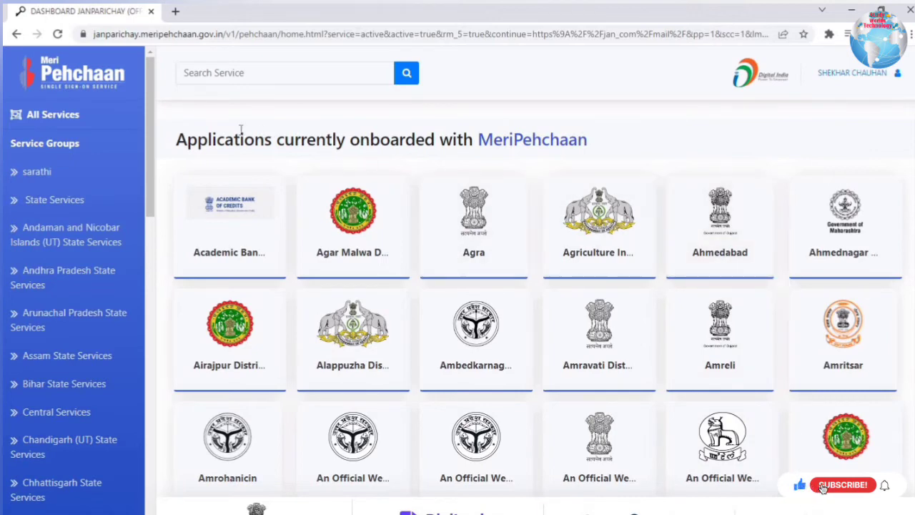
Browse all services on the onboarded applications dashboard, then go back to JanParichay sign-in
drag(212, 143, 504, 145)
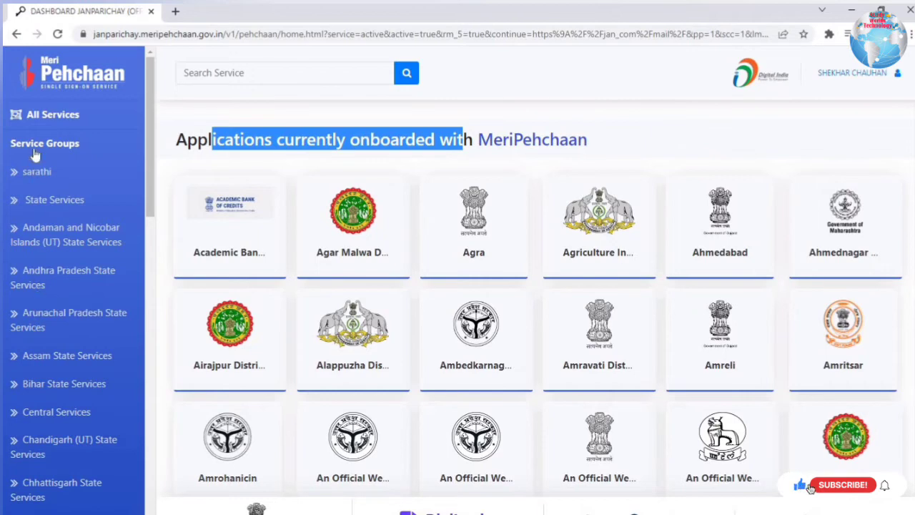
click(38, 120)
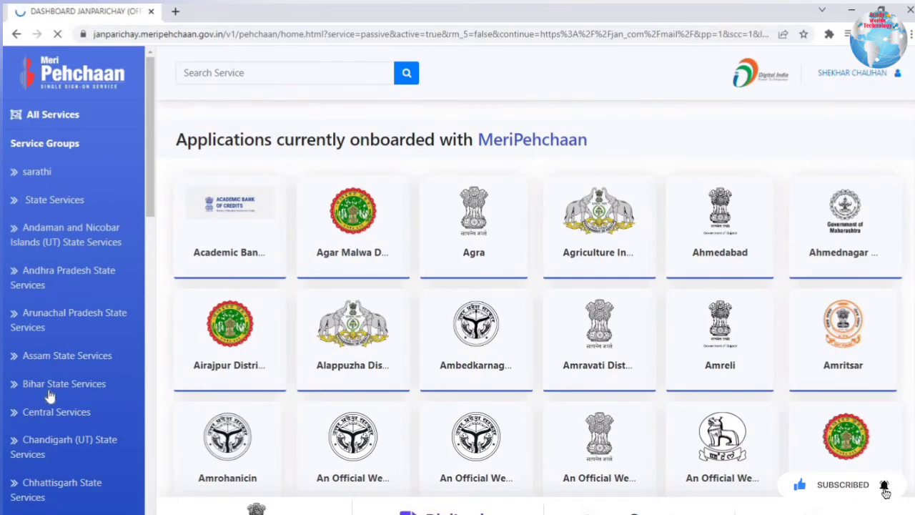
scroll(49, 395, down, 9)
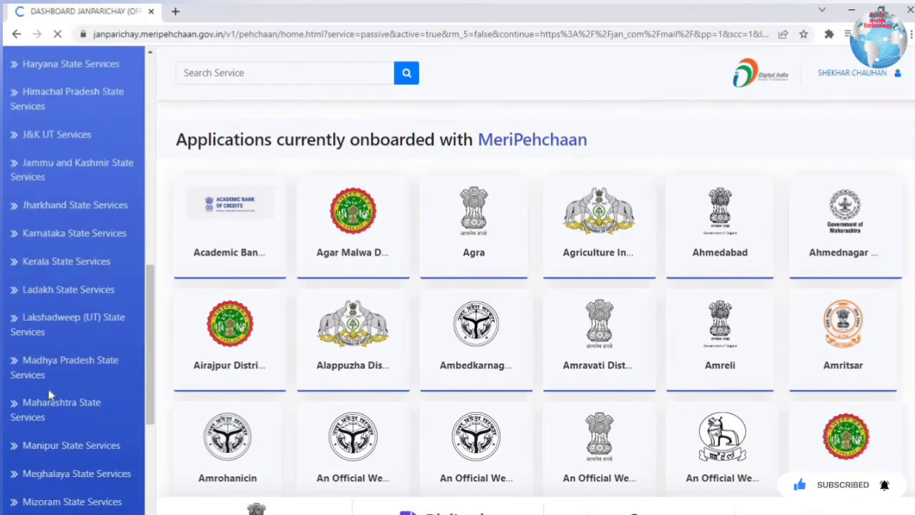
scroll(48, 391, down, 3)
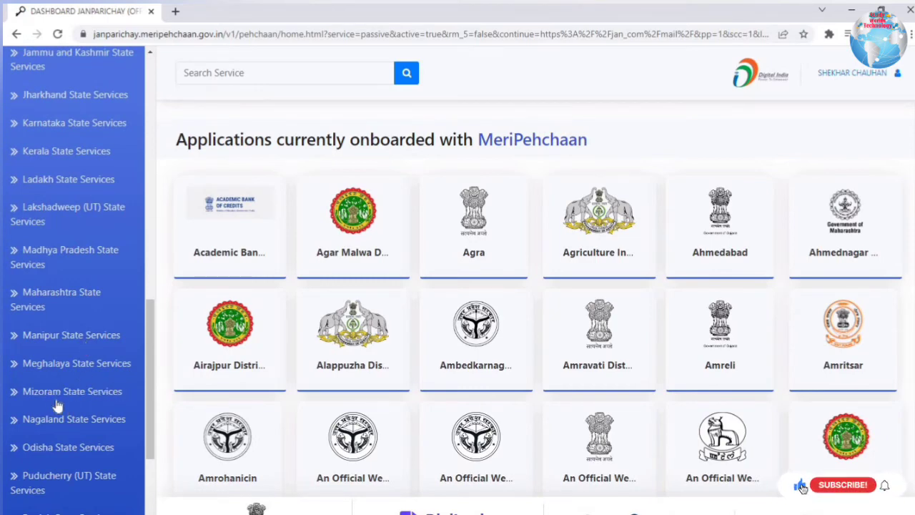
scroll(57, 405, up, 5)
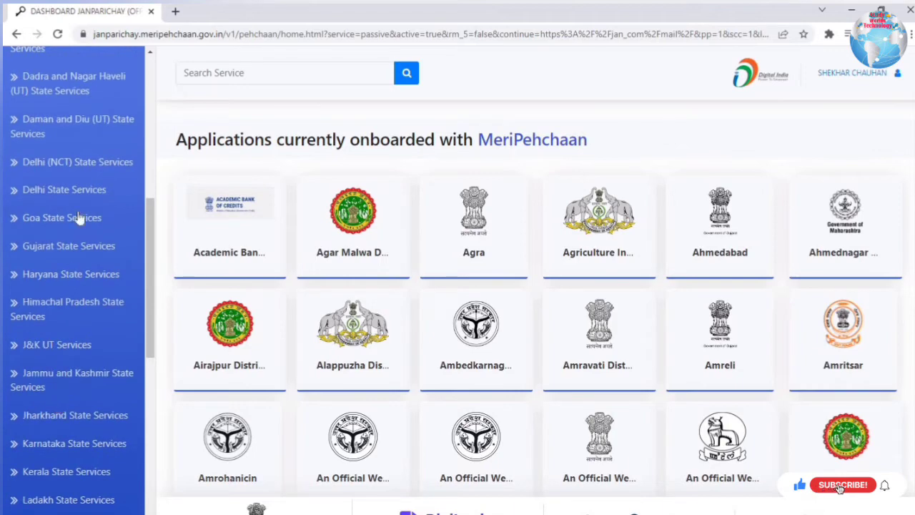
click(132, 167)
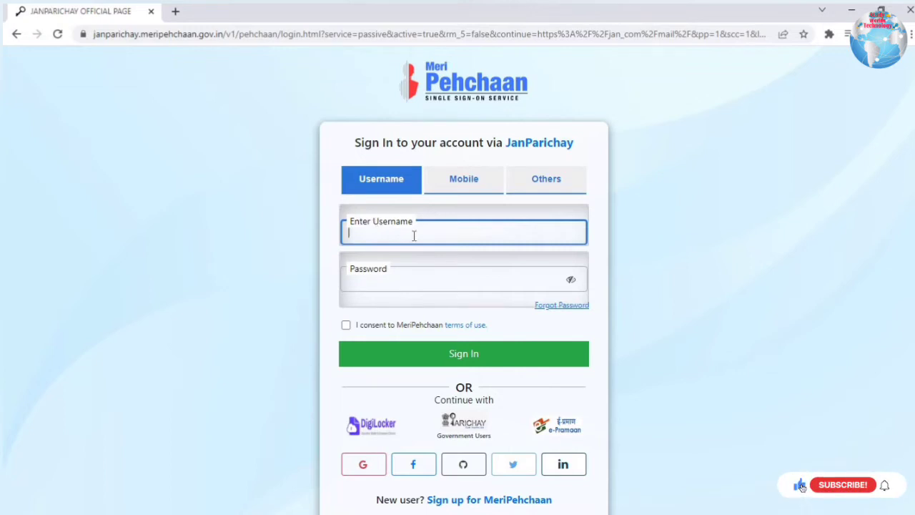
Sign in with the new user ID and password after agreeing to the terms of use
text(thakur96500)
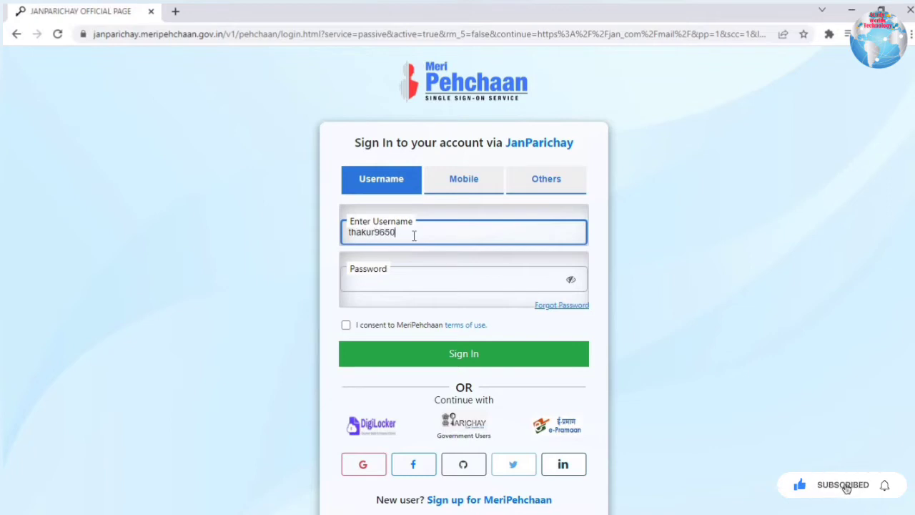
click(371, 284)
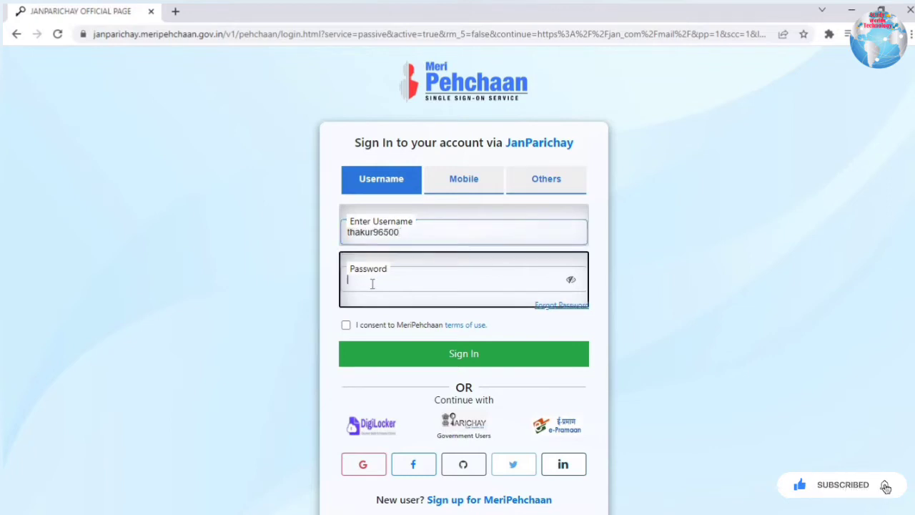
text(••)
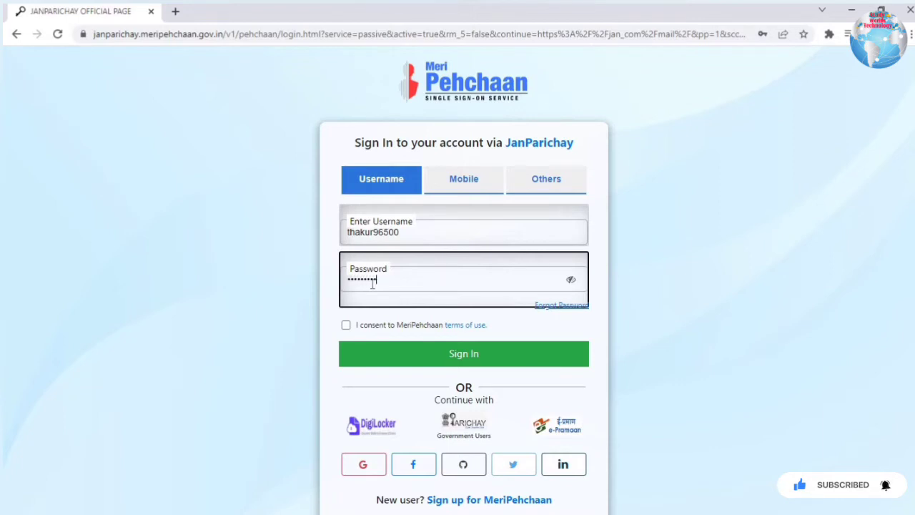
text(••)
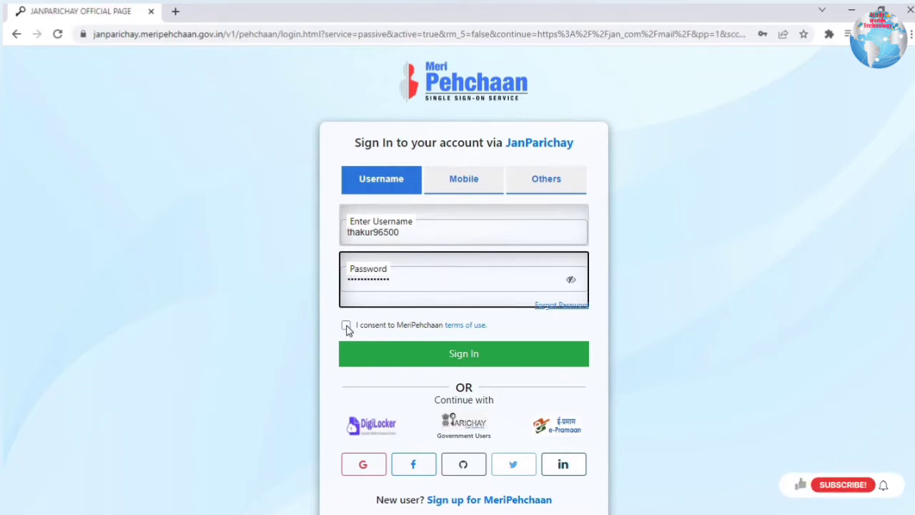
click(346, 324)
click(440, 352)
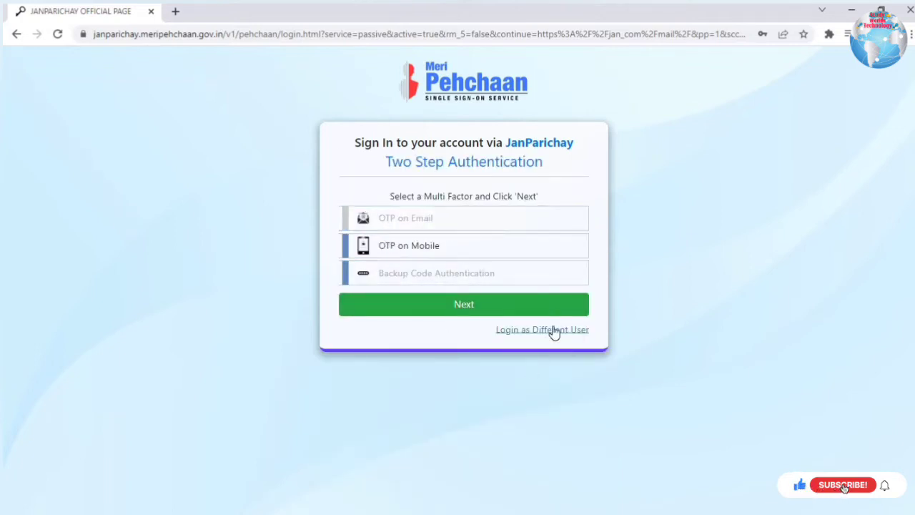
Complete sign-in with OTP on Mobile as second factor, then log out from the user menu
click(455, 276)
click(403, 248)
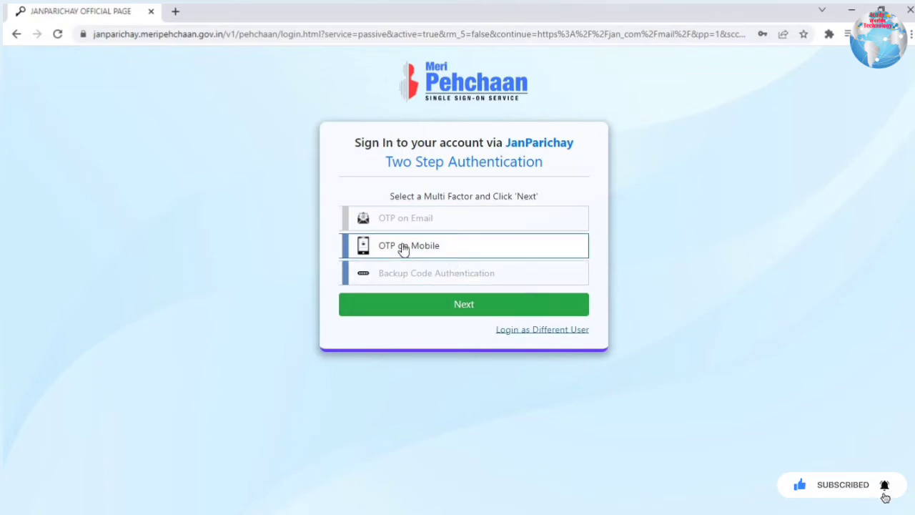
click(457, 309)
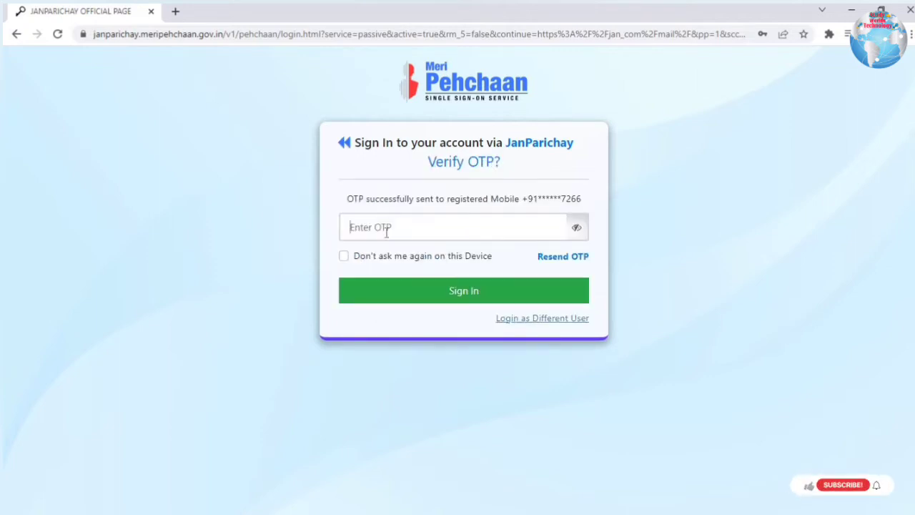
click(386, 229)
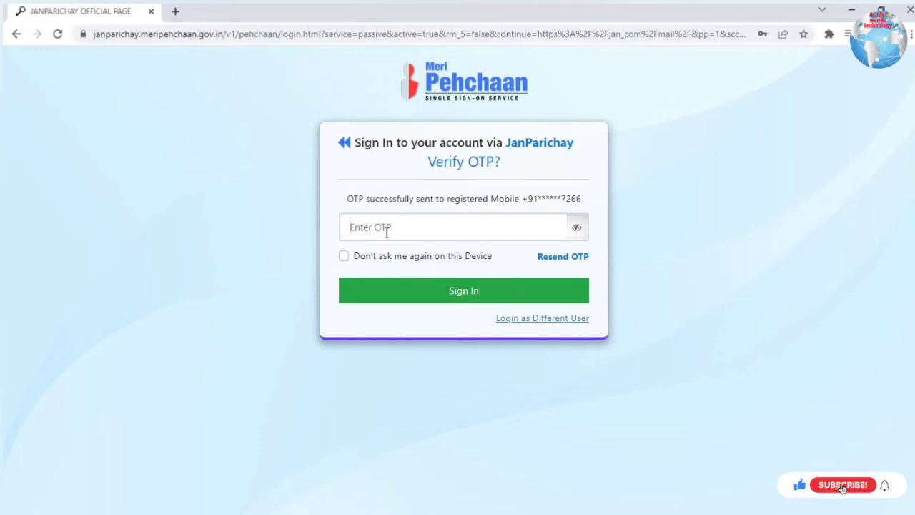
text(••)
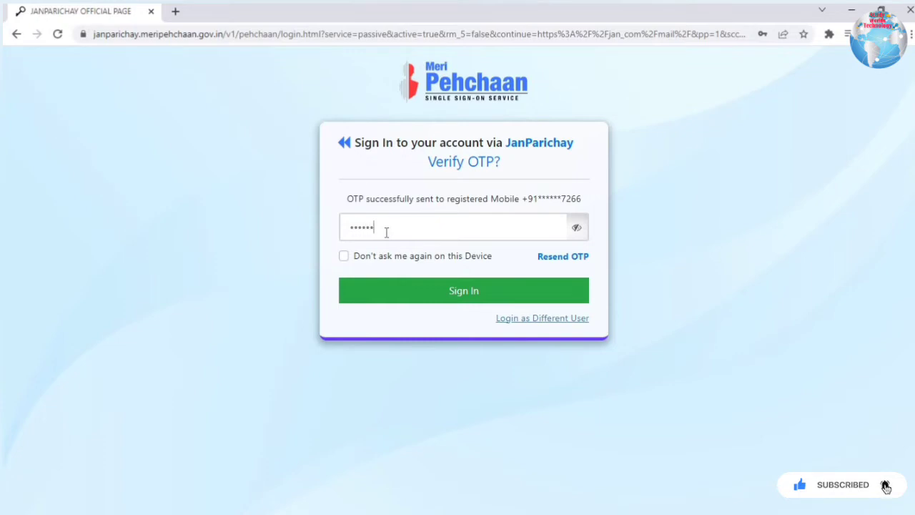
click(343, 256)
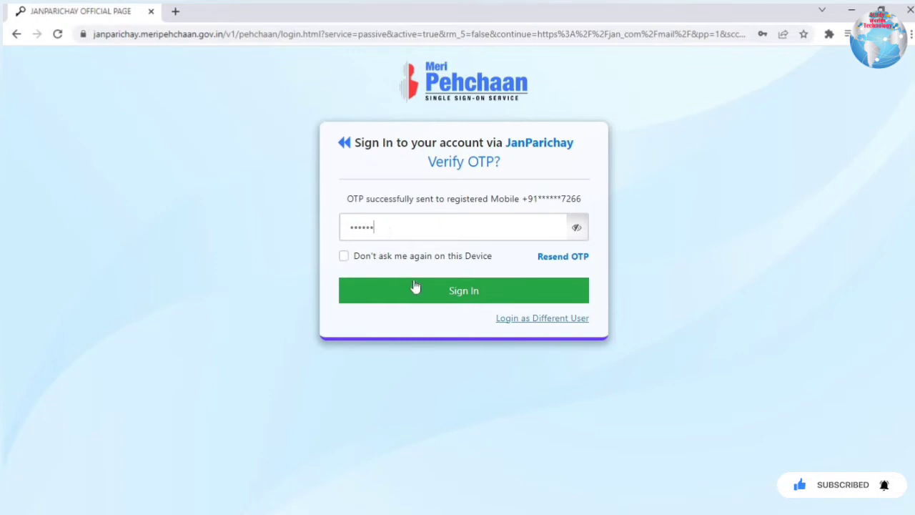
click(451, 297)
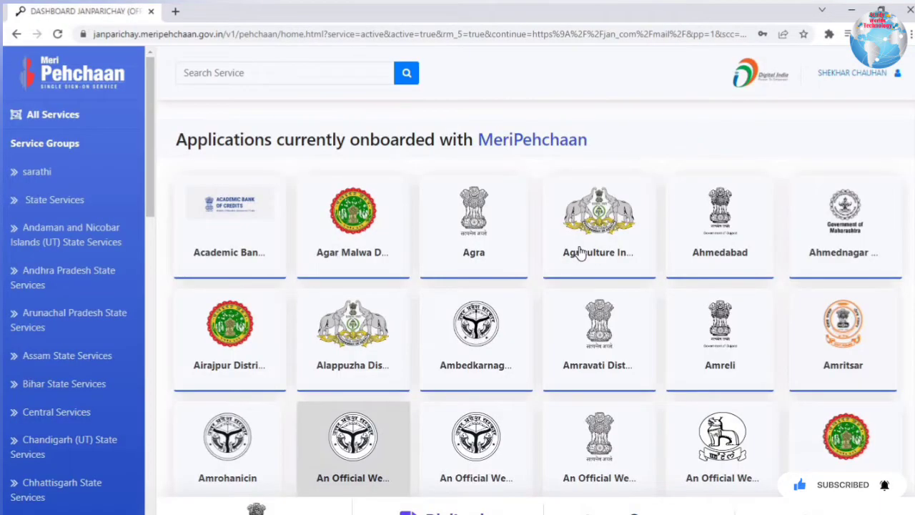
click(862, 72)
click(863, 136)
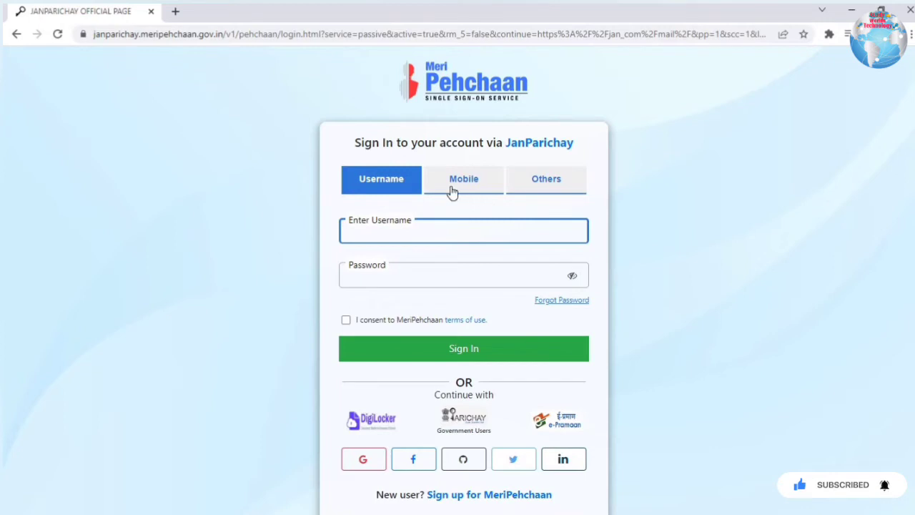
On the Mobile sign-in form, toggle terms consent and turn on Password Less sign-in
click(455, 189)
click(454, 188)
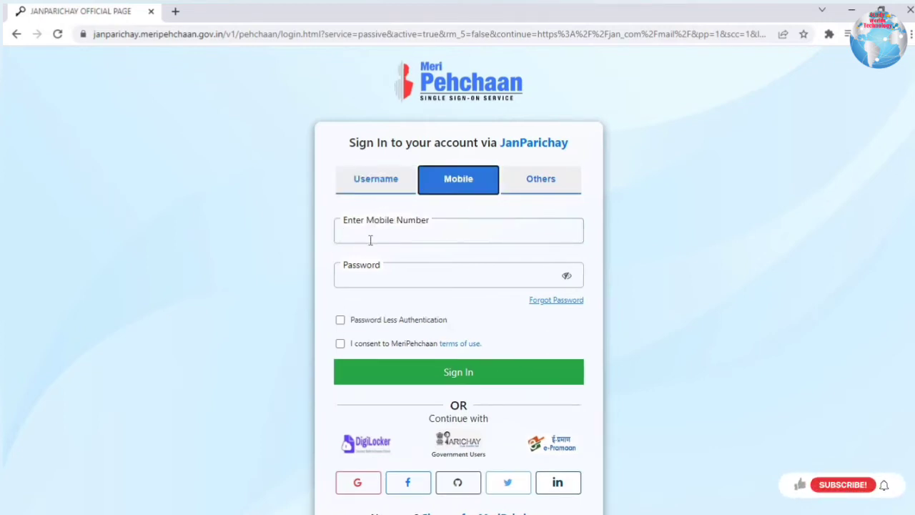
key(Tab)
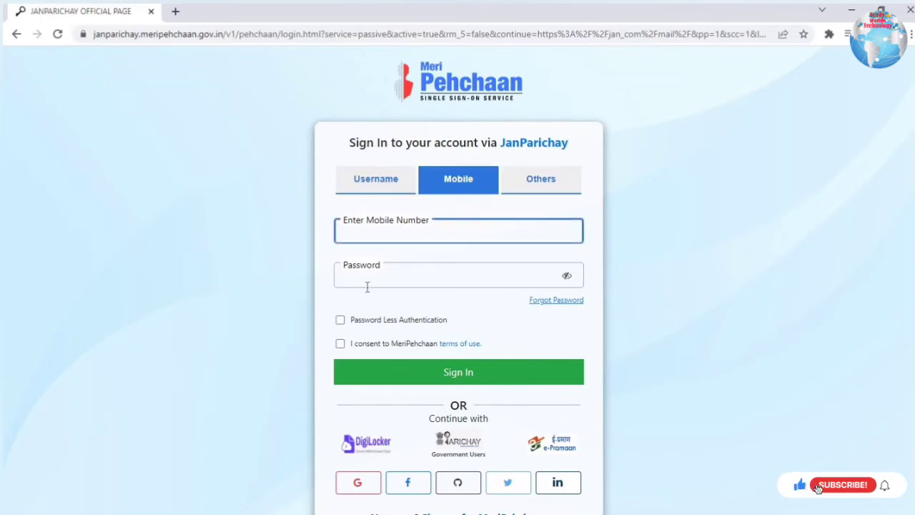
click(367, 286)
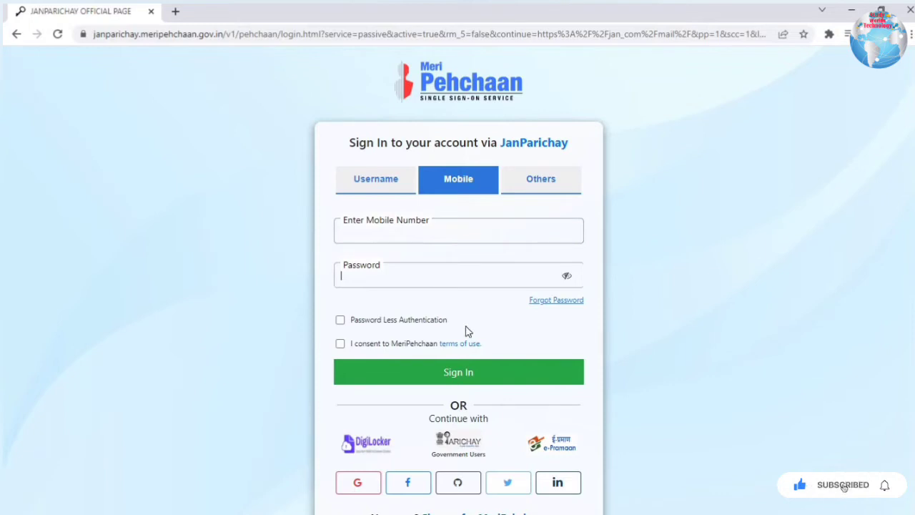
click(340, 345)
click(340, 344)
click(340, 321)
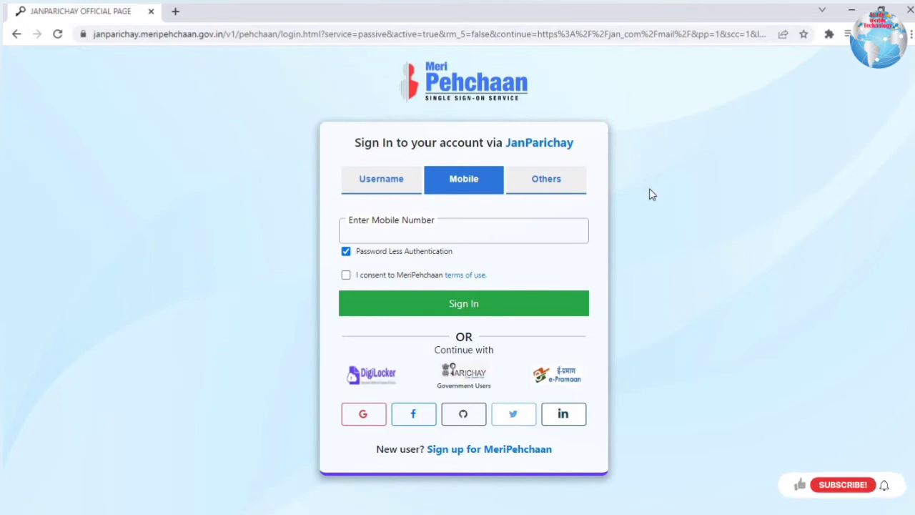
Under Others, keep Email as ID type, agree to terms, enable Password Less, then return to Mobile
click(547, 181)
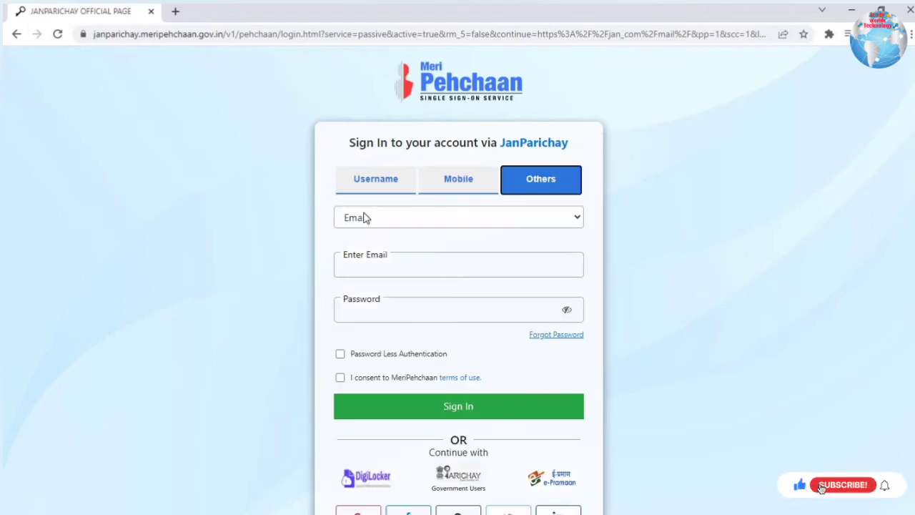
click(363, 225)
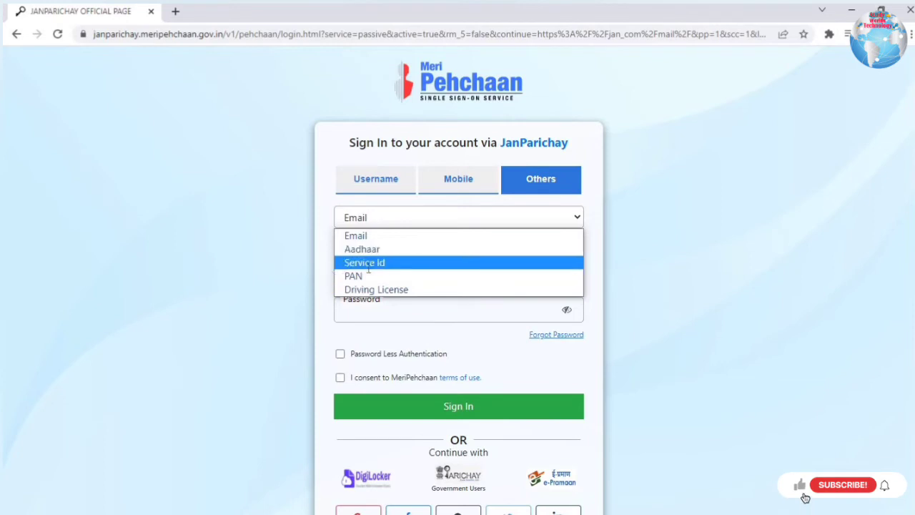
click(331, 270)
click(380, 268)
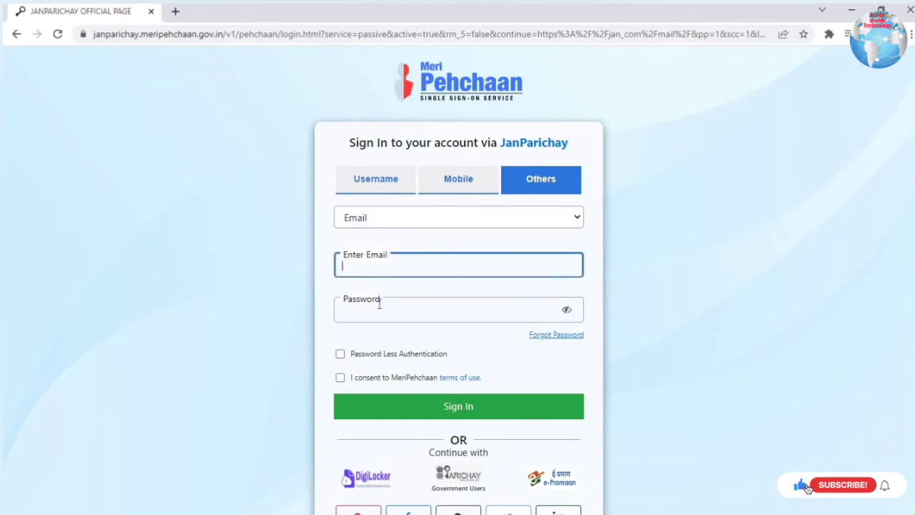
click(415, 350)
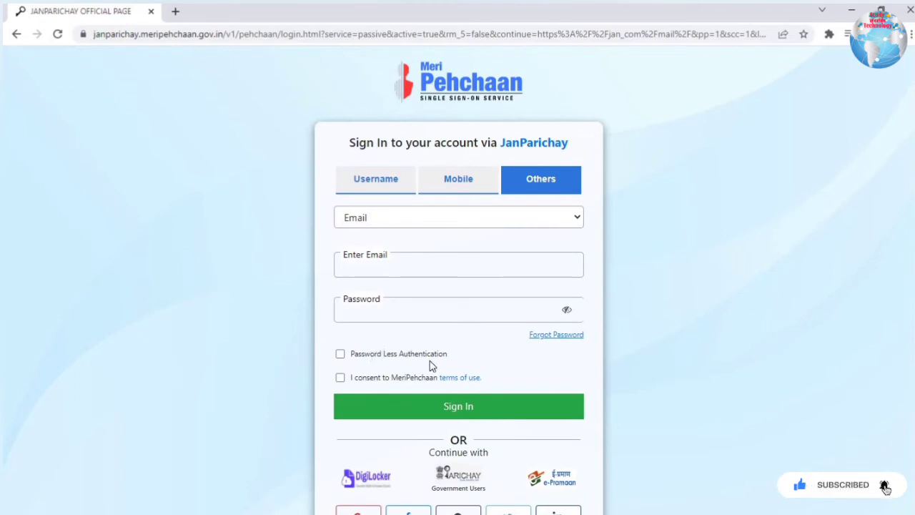
click(340, 376)
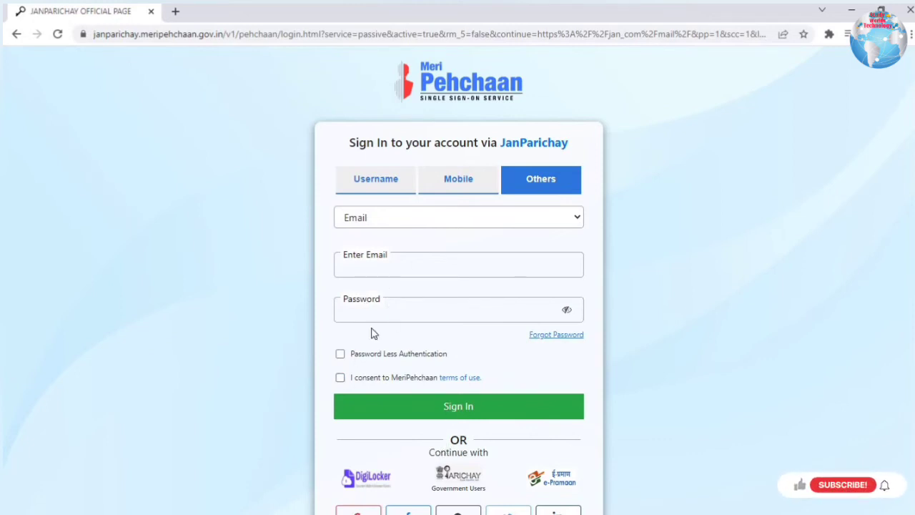
click(340, 353)
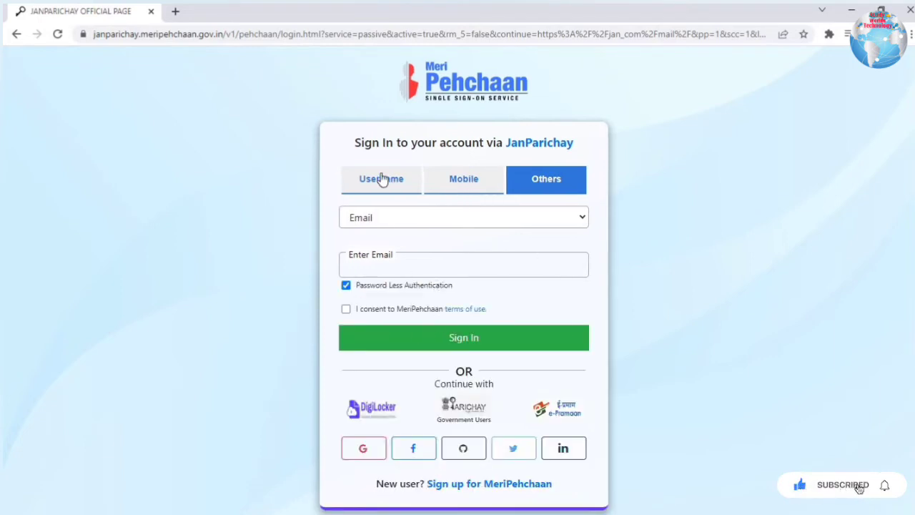
click(463, 178)
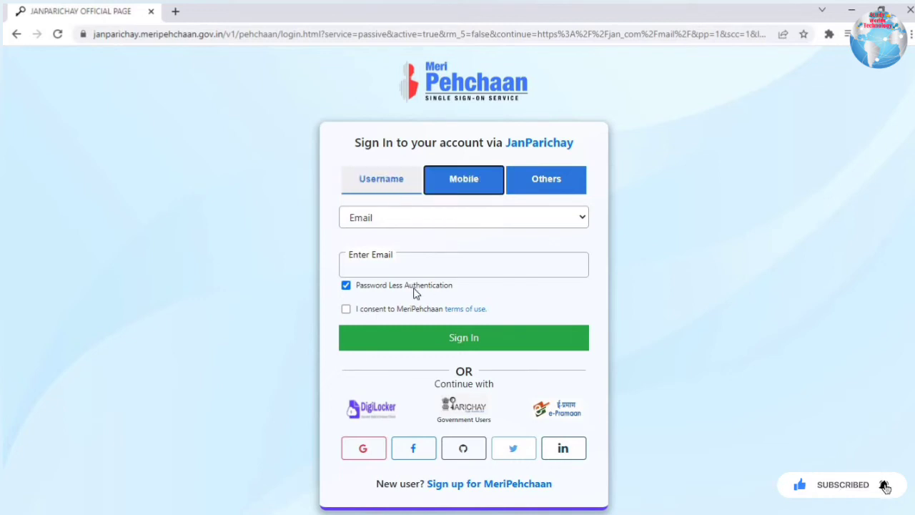
click(414, 239)
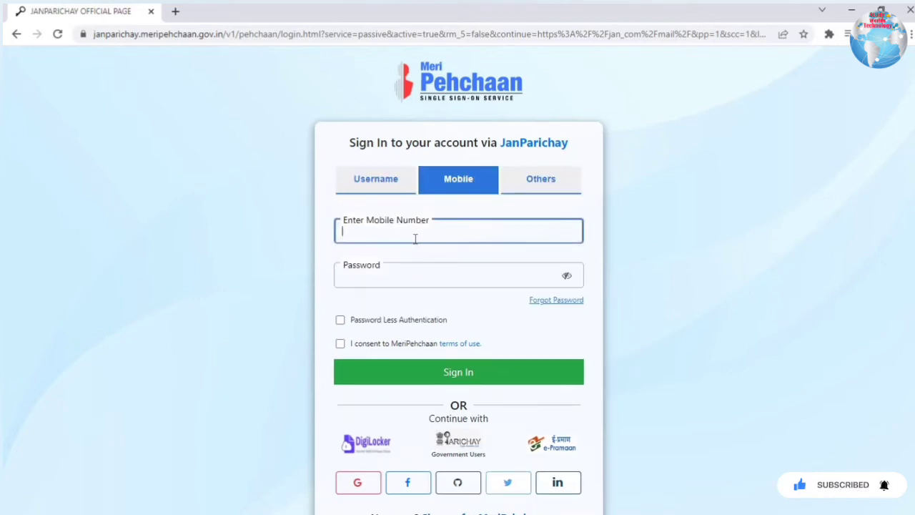
text(8)
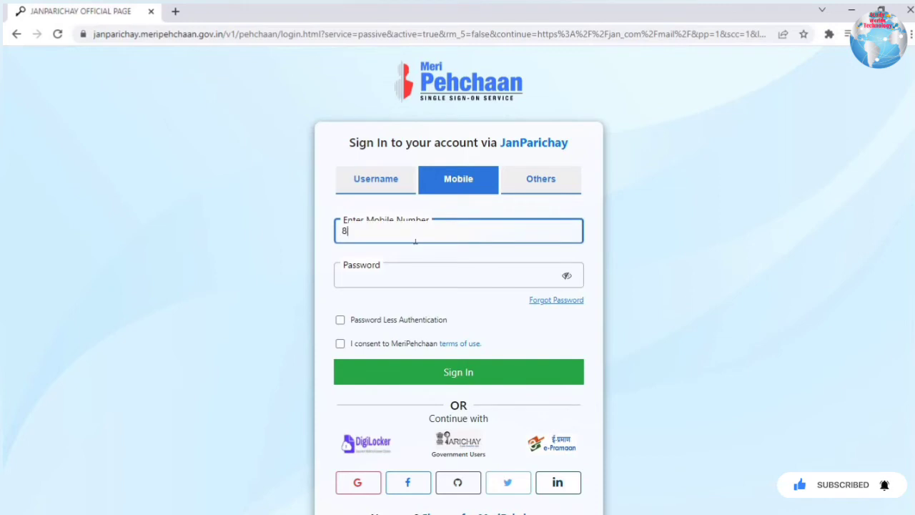
text(0)
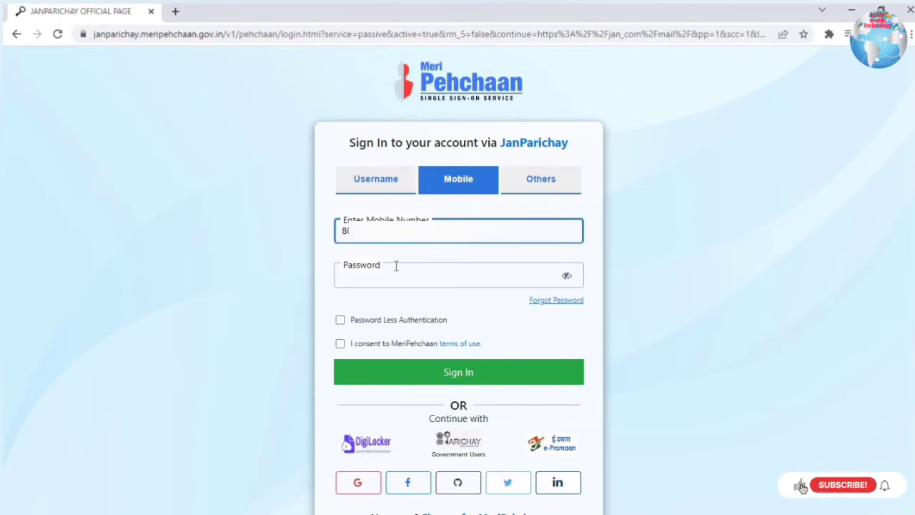
click(396, 265)
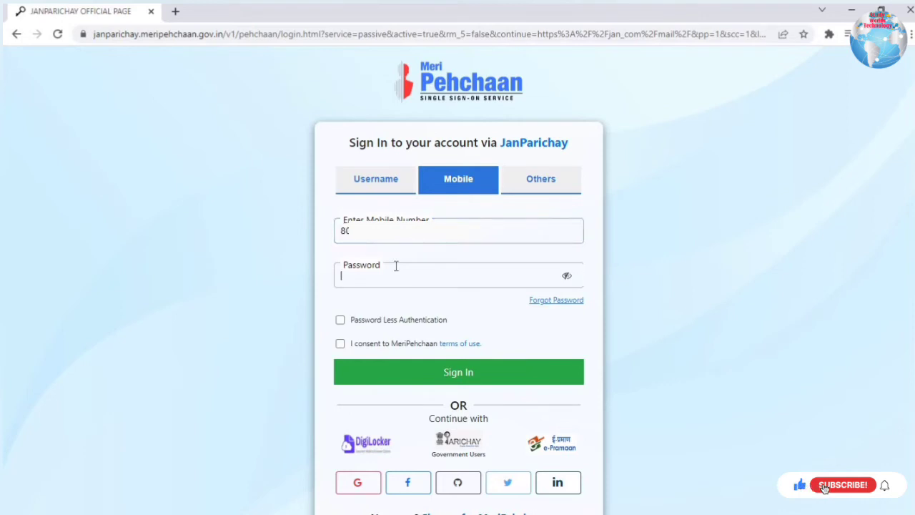
text(•••)
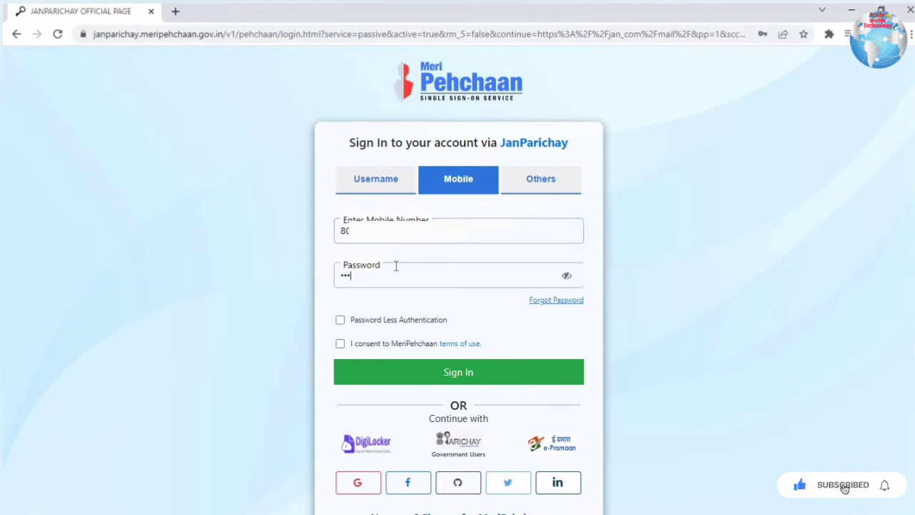
text(•)
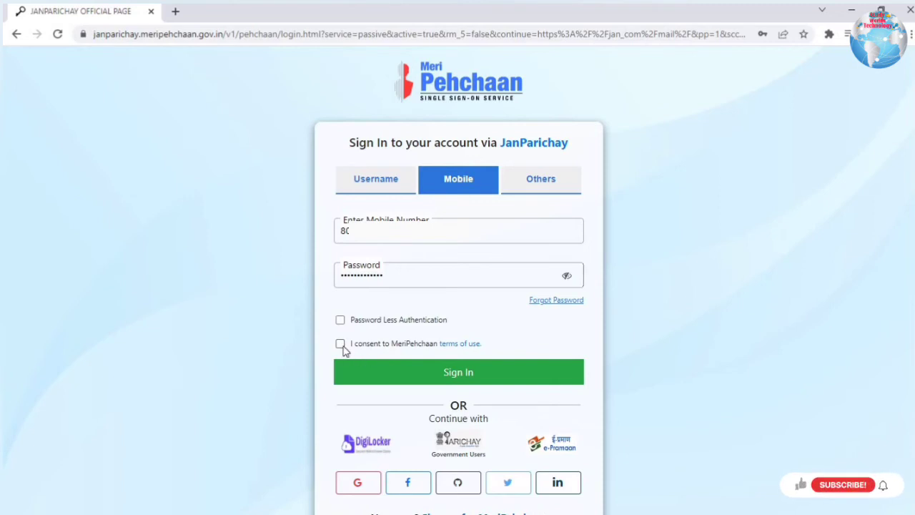
click(468, 383)
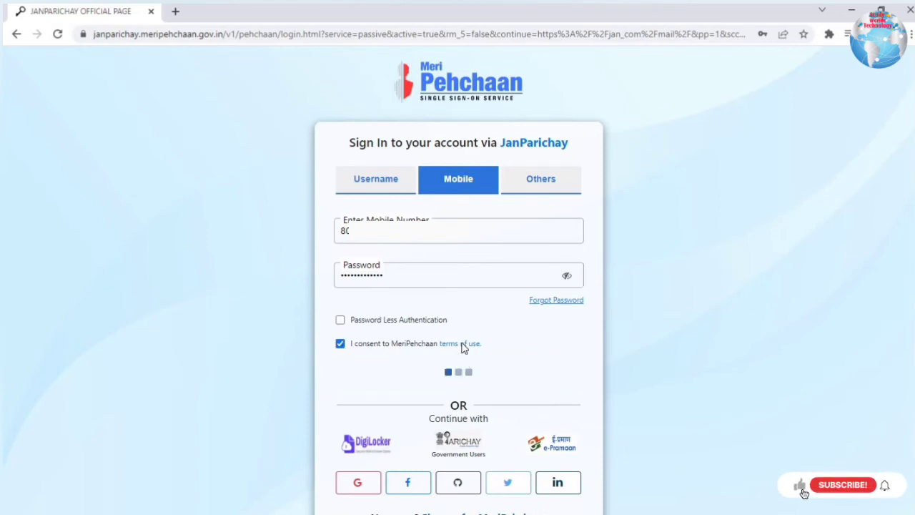
click(401, 230)
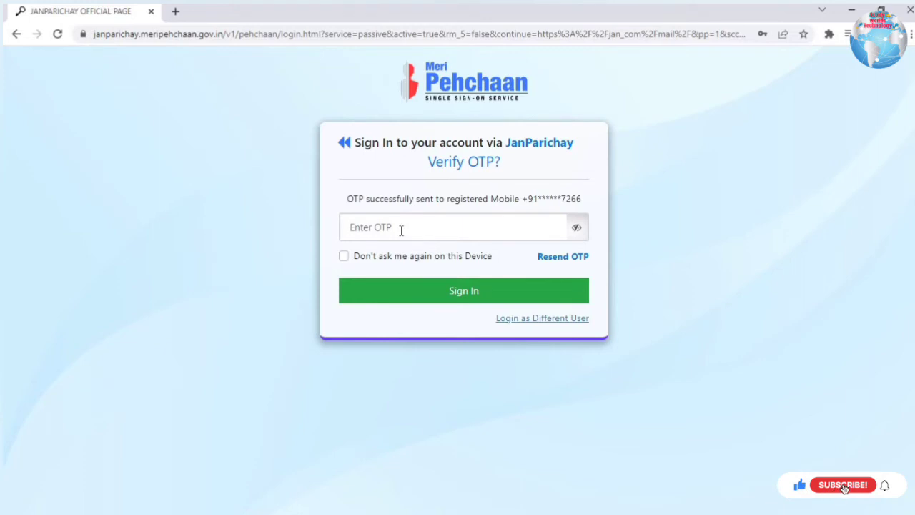
key(ctrl+v)
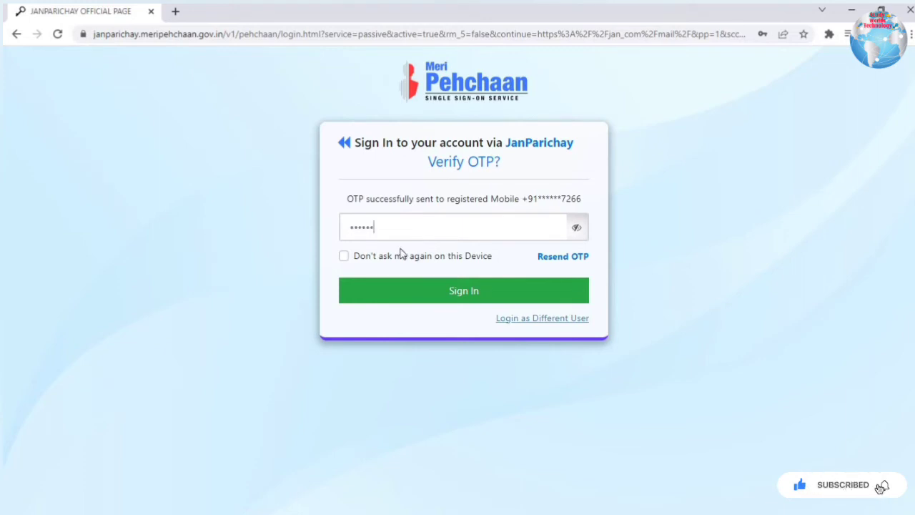
click(361, 262)
click(431, 290)
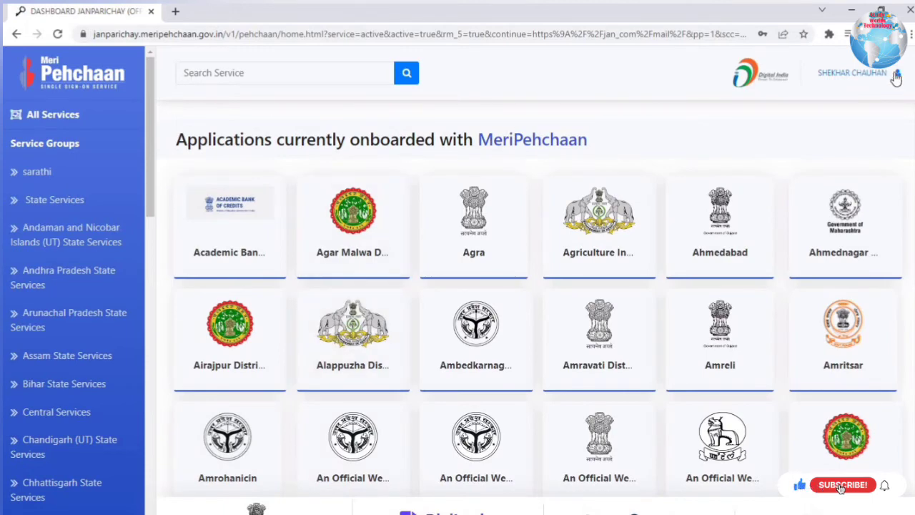
Open account Settings from the user-name menu at top right
click(895, 77)
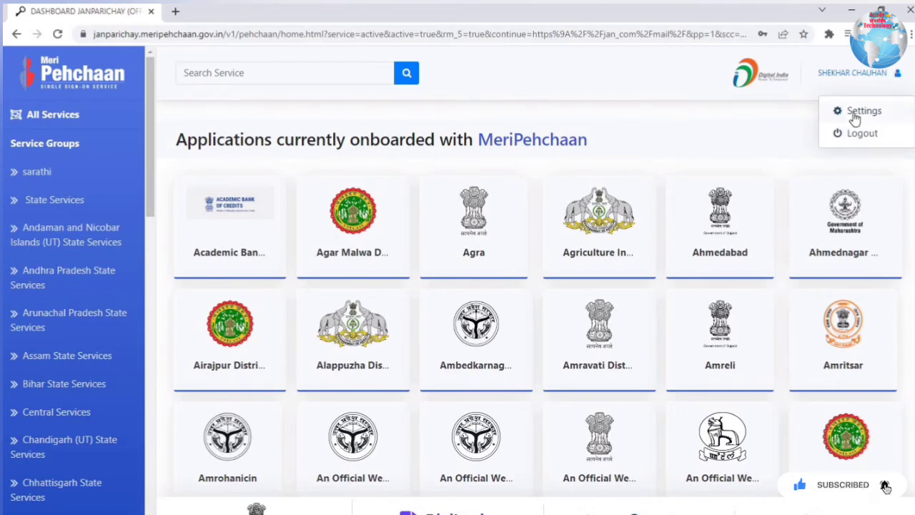
click(847, 112)
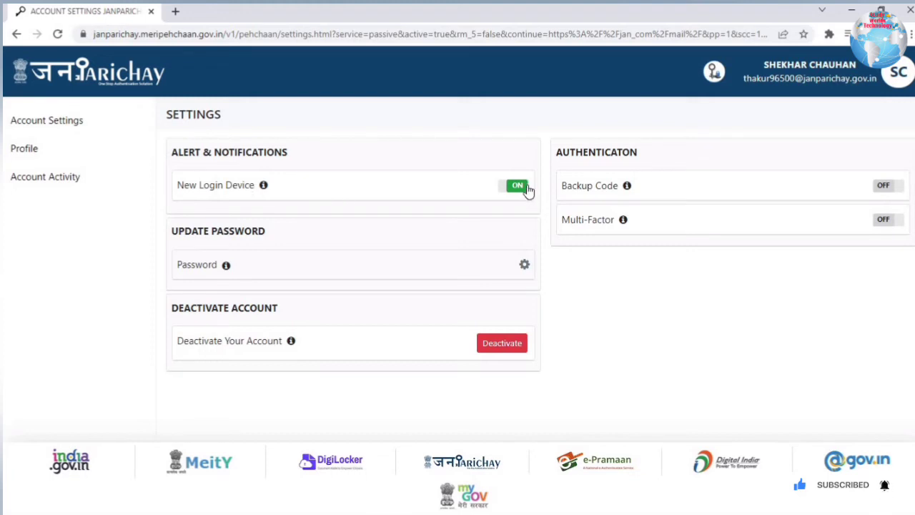
Show and hide the password change fields, toggle Backup Code on and off, and enable Multi-Factor
click(525, 264)
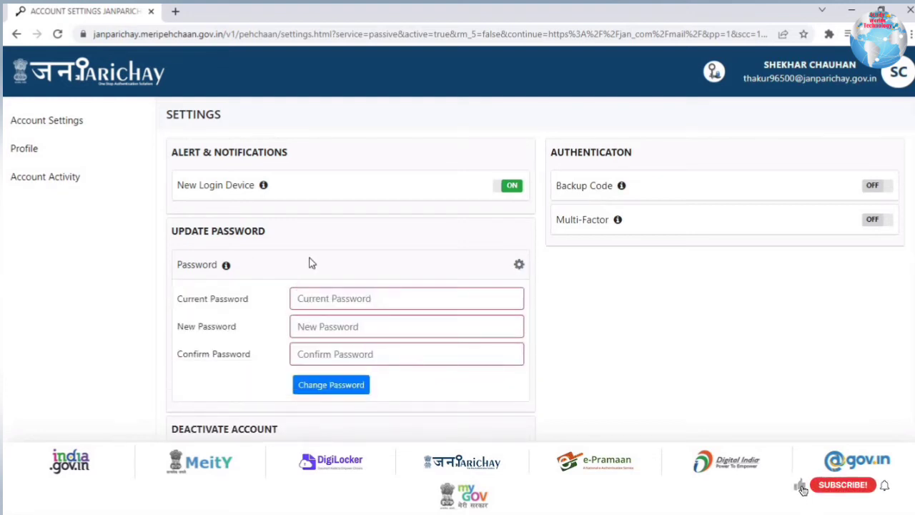
click(519, 264)
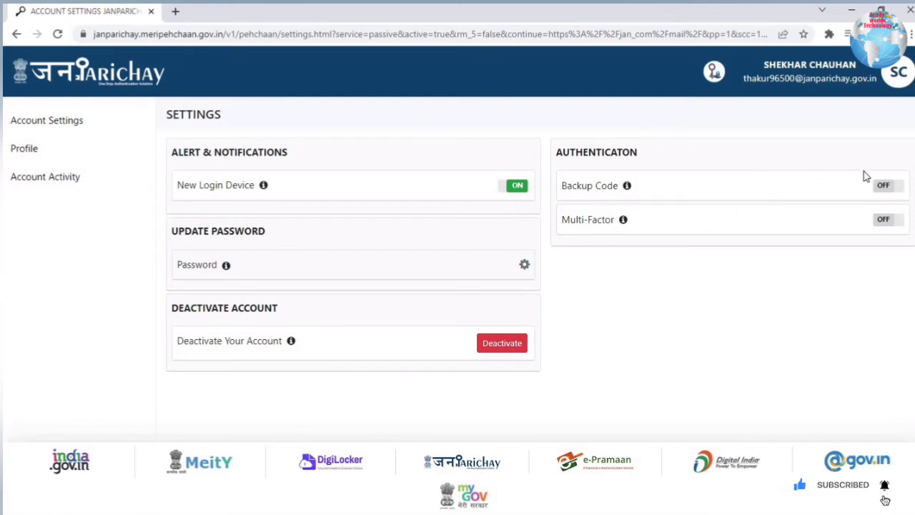
click(886, 188)
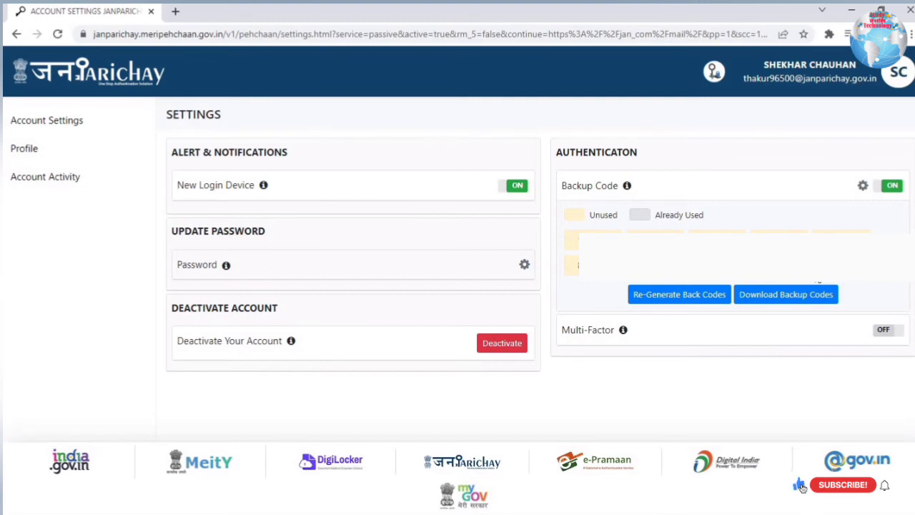
click(886, 185)
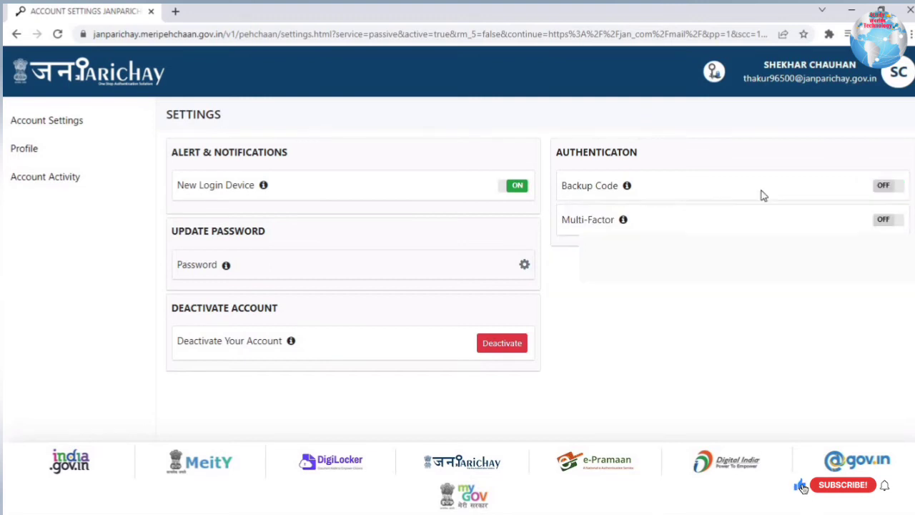
click(876, 224)
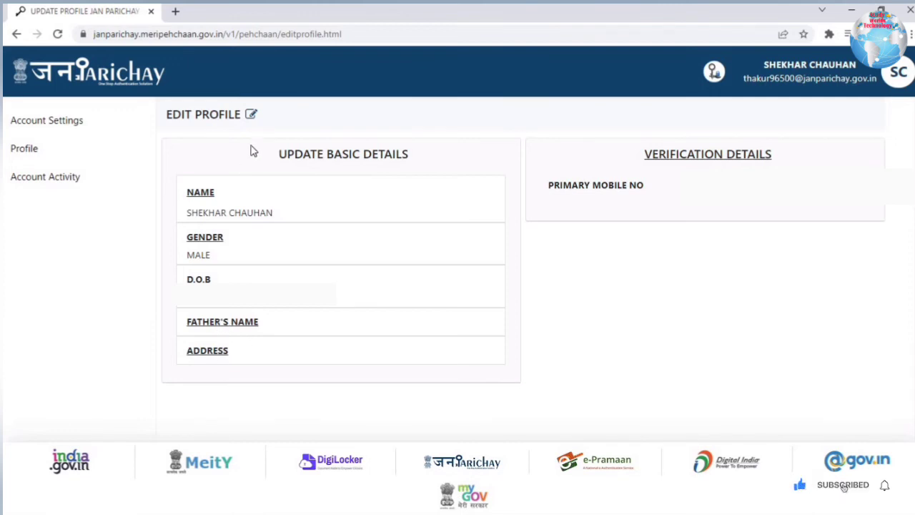
Unlock profile editing by submitting the OTP sent to the registered mobile
click(252, 115)
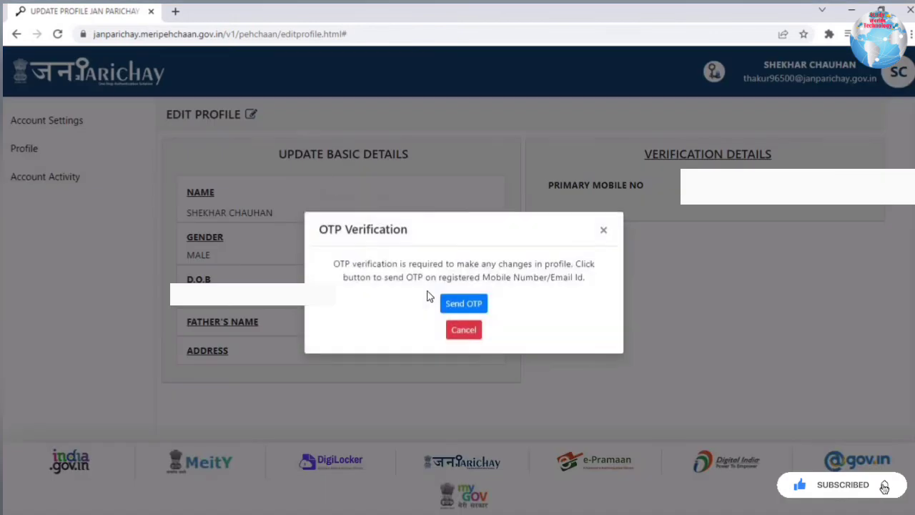
click(469, 313)
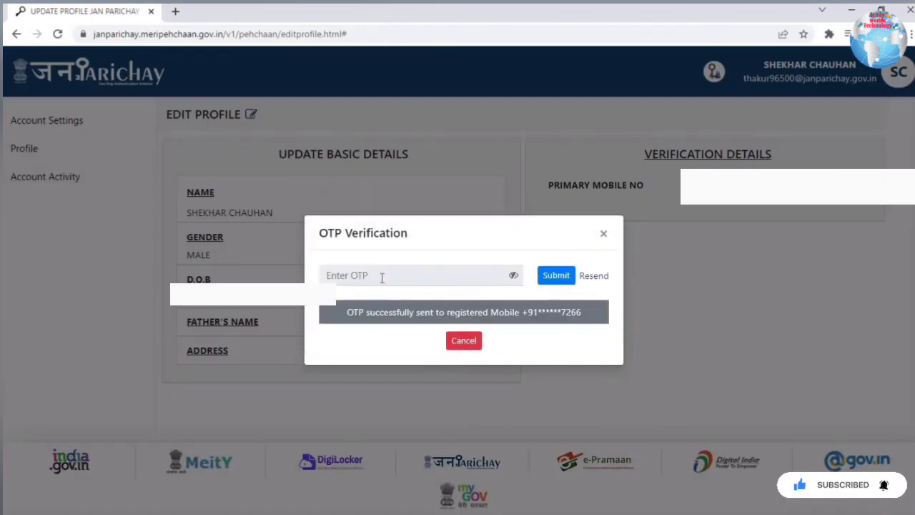
click(382, 278)
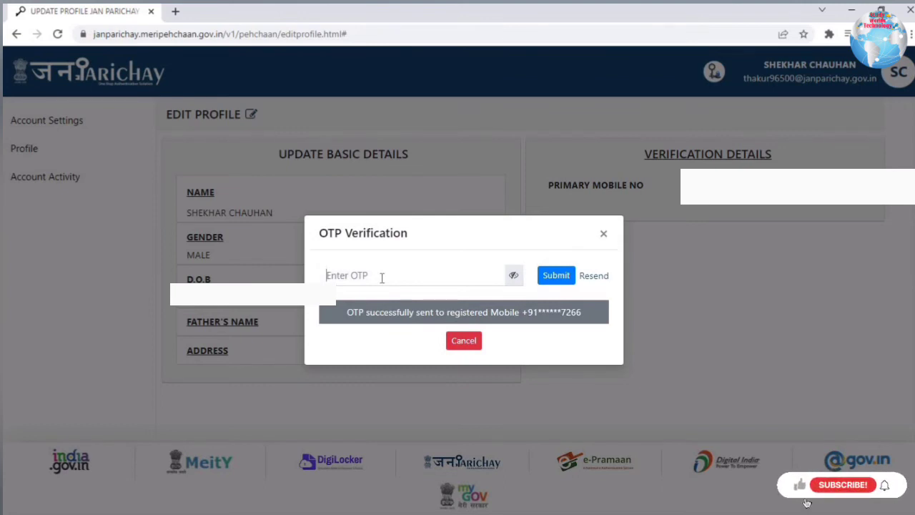
key(ctrl+v)
click(556, 274)
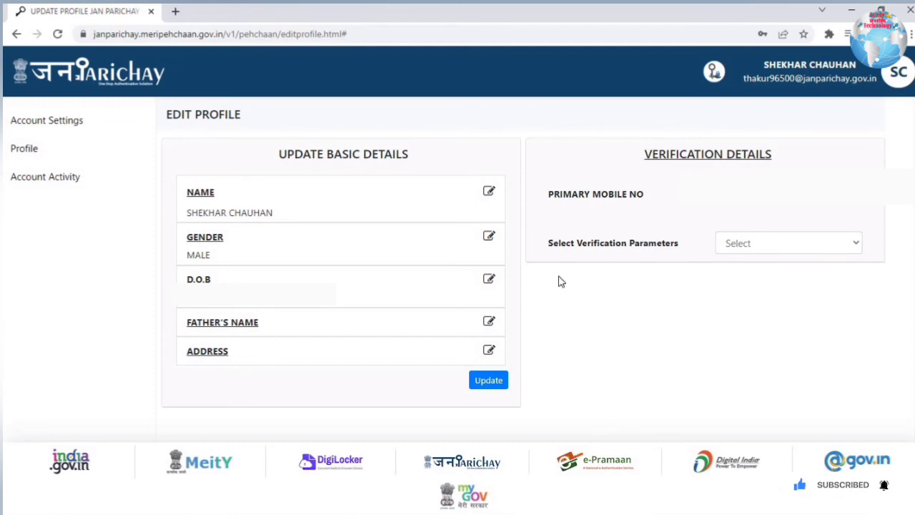
Set the verification parameter to Primary Email Id and enter the email address
click(799, 248)
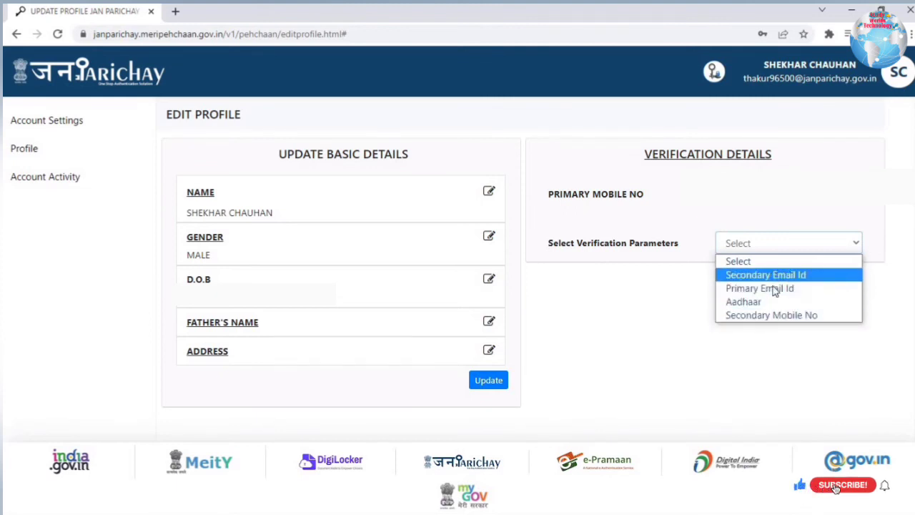
click(771, 288)
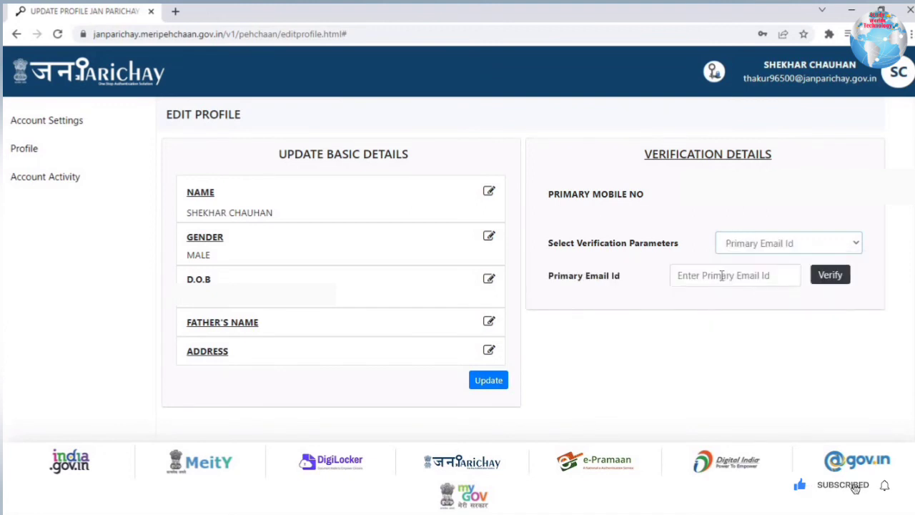
click(722, 275)
text(thaku)
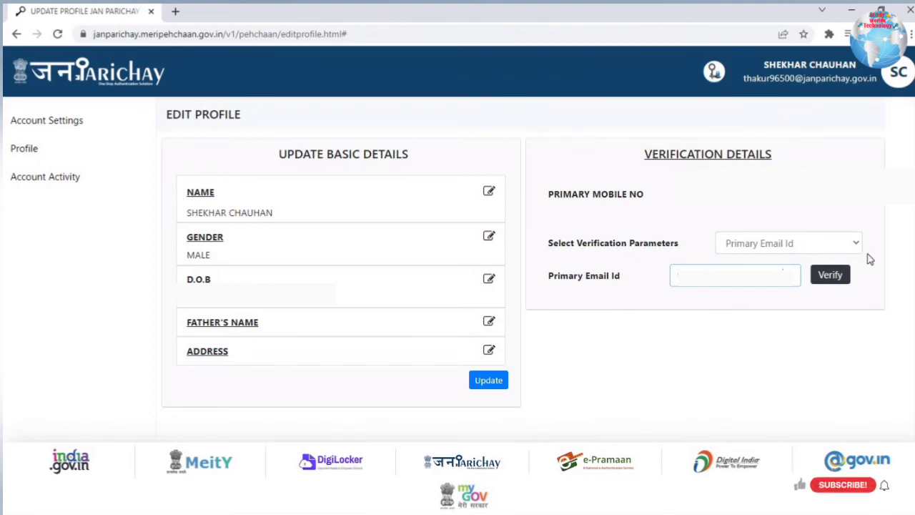
click(798, 242)
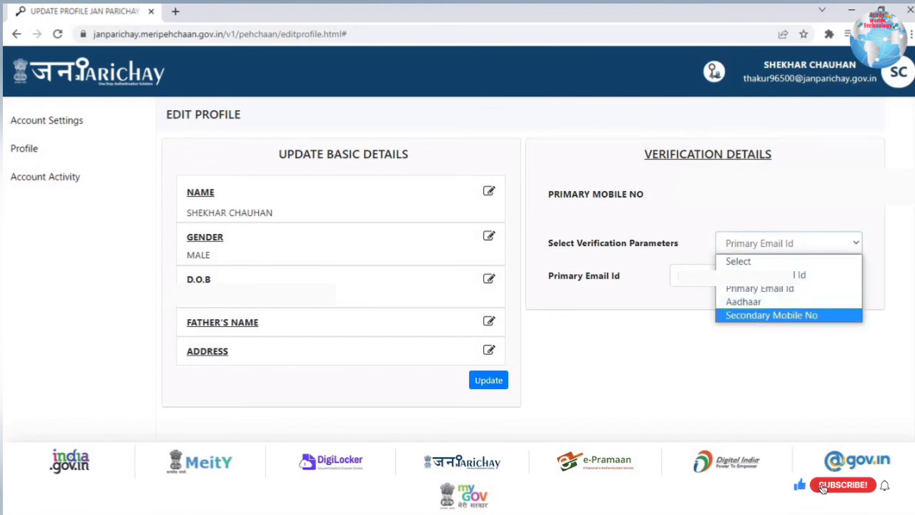
key(Up)
key(Up)
key(Up)
key(Up)
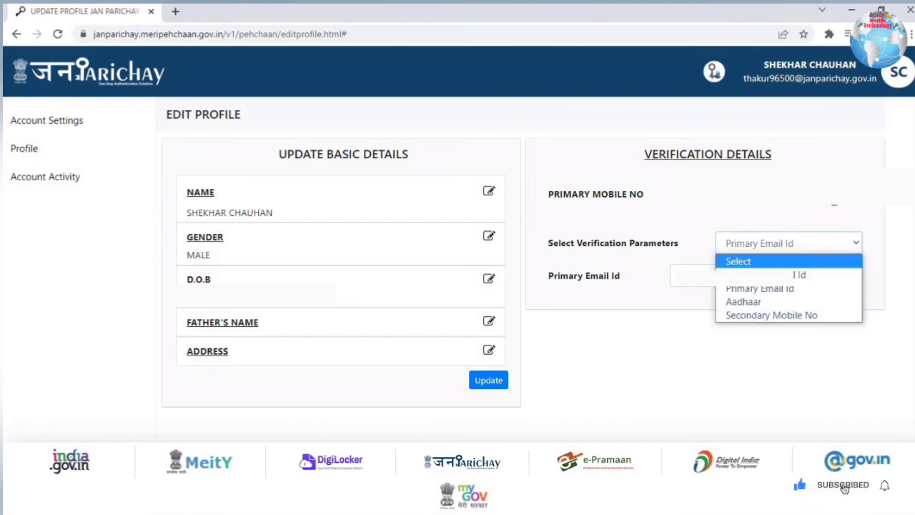
key(Escape)
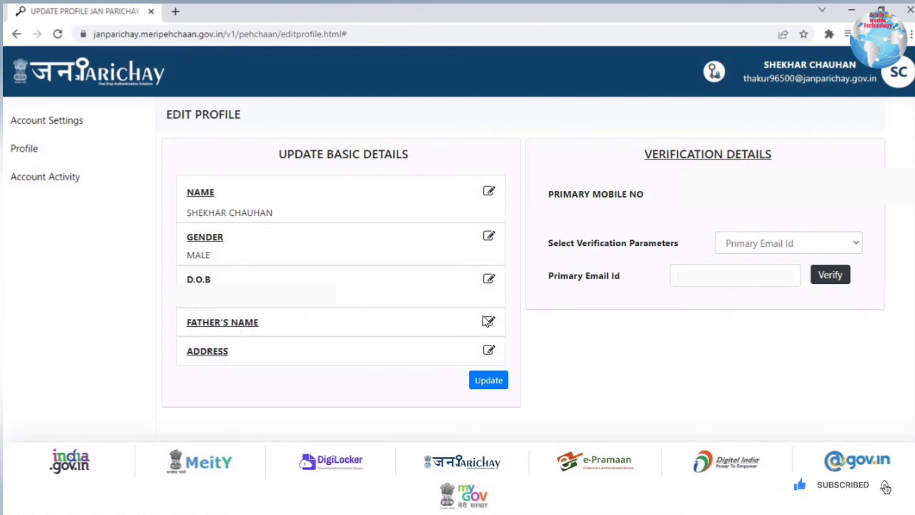
Save the updated profile, dismiss the confirmation, and view the Account Activity page
click(489, 379)
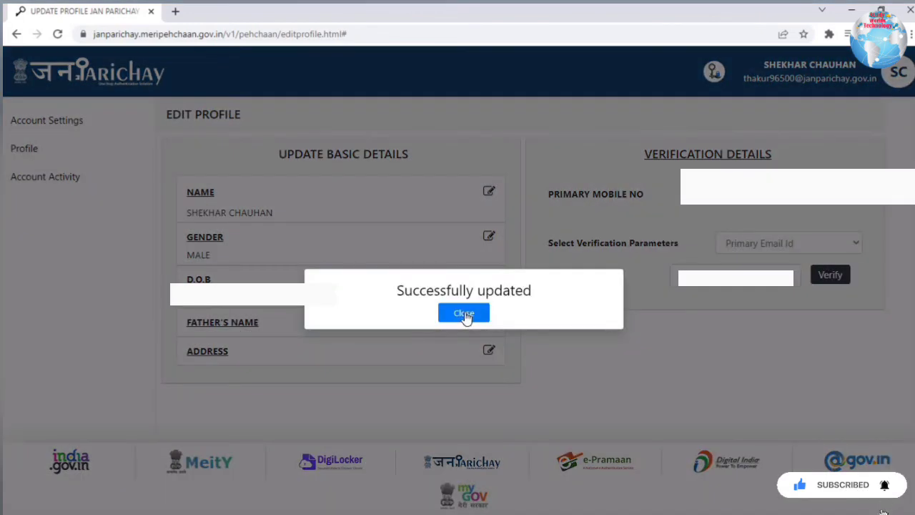
click(463, 314)
click(50, 177)
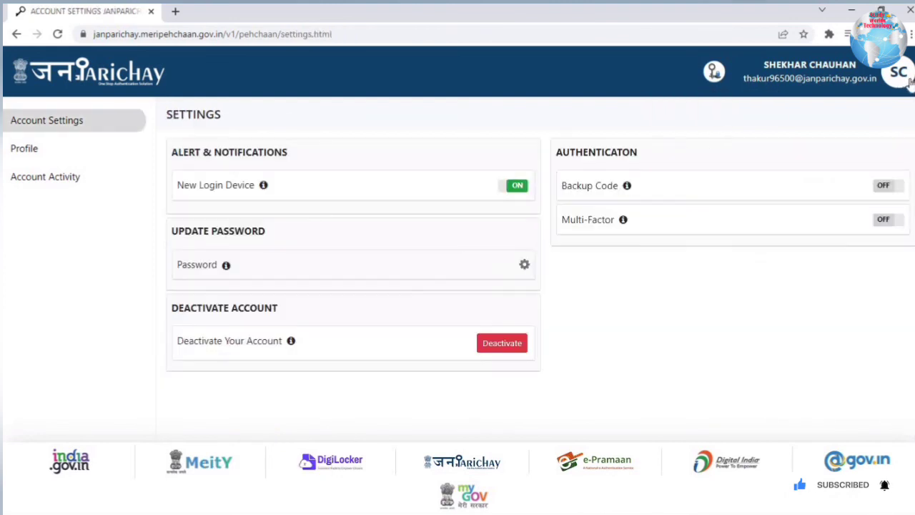
Choose Home from the SC avatar menu to return to the onboarded applications dashboard
click(897, 72)
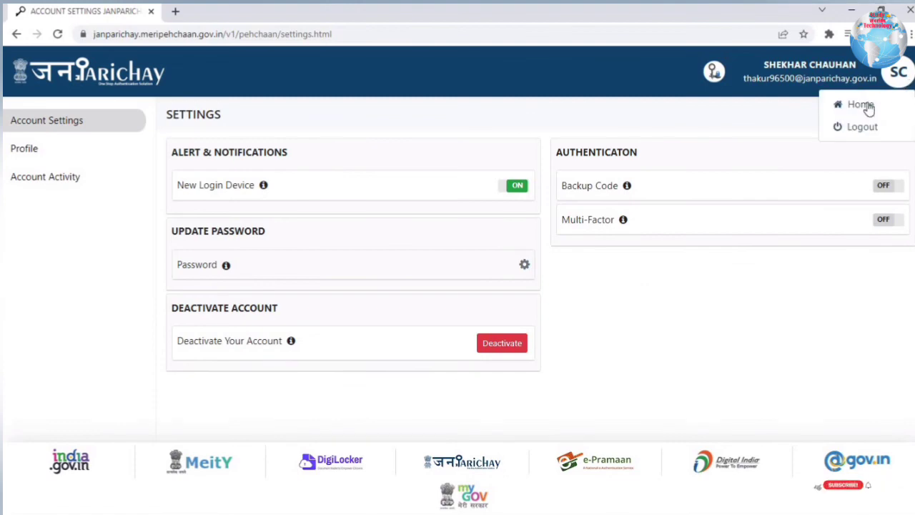
click(860, 105)
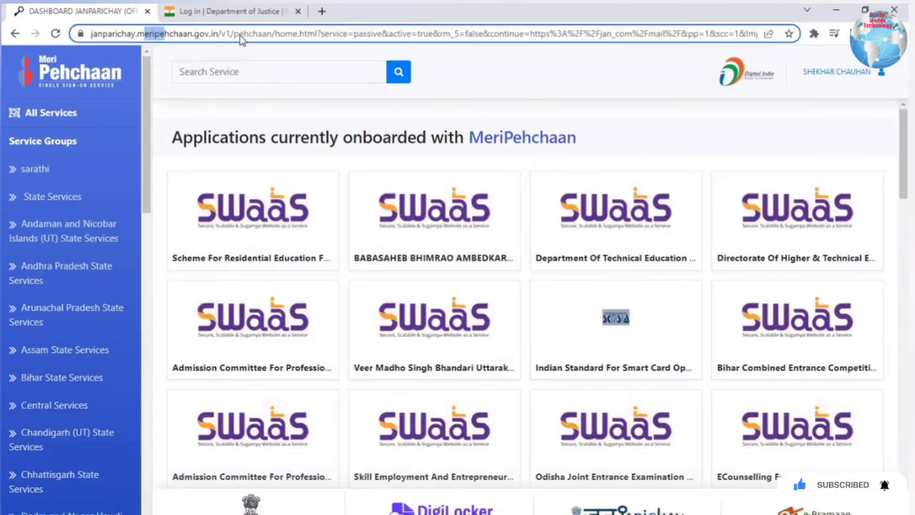
Close the Department of Justice tab, search 'seavice', and Access Now on Bihar ServicePlus
drag(239, 34, 167, 34)
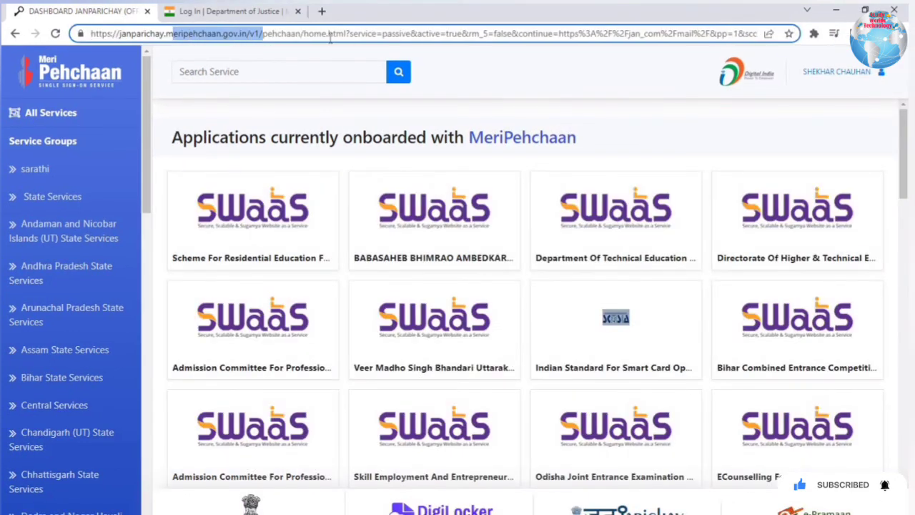
click(298, 11)
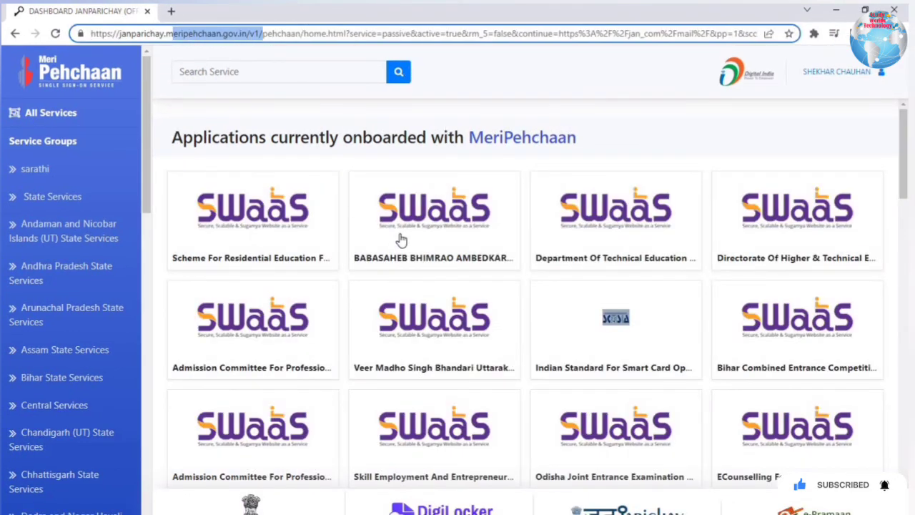
click(209, 75)
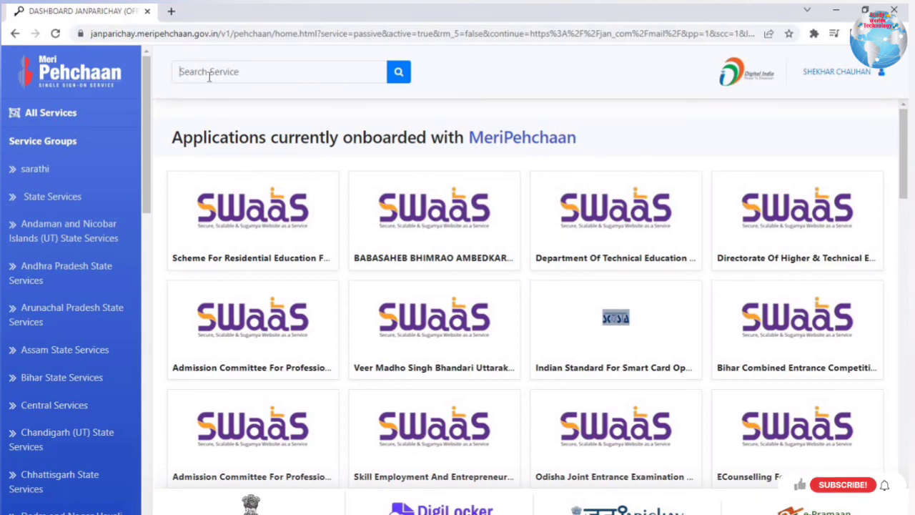
text(seavice)
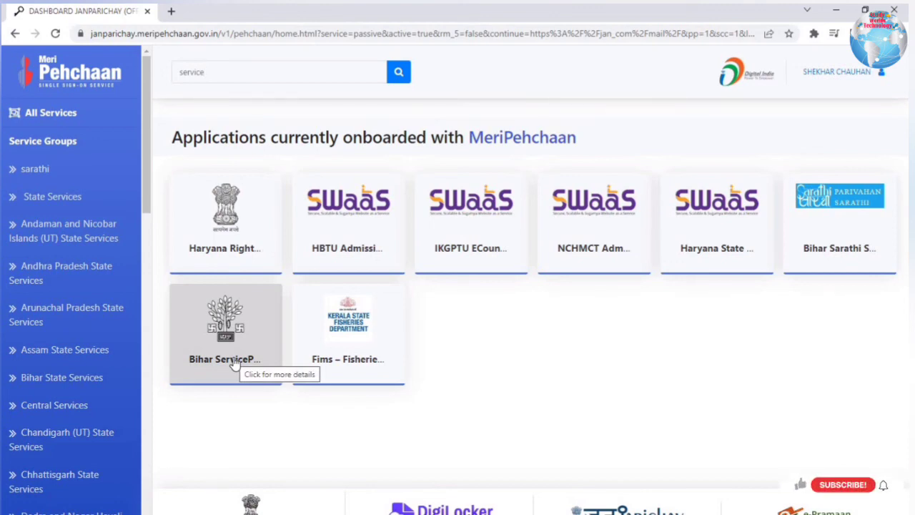
click(249, 317)
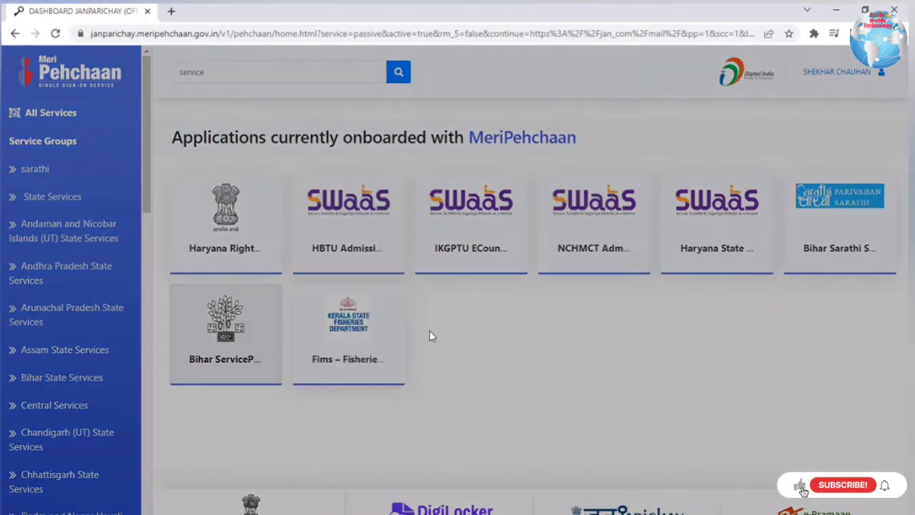
click(550, 353)
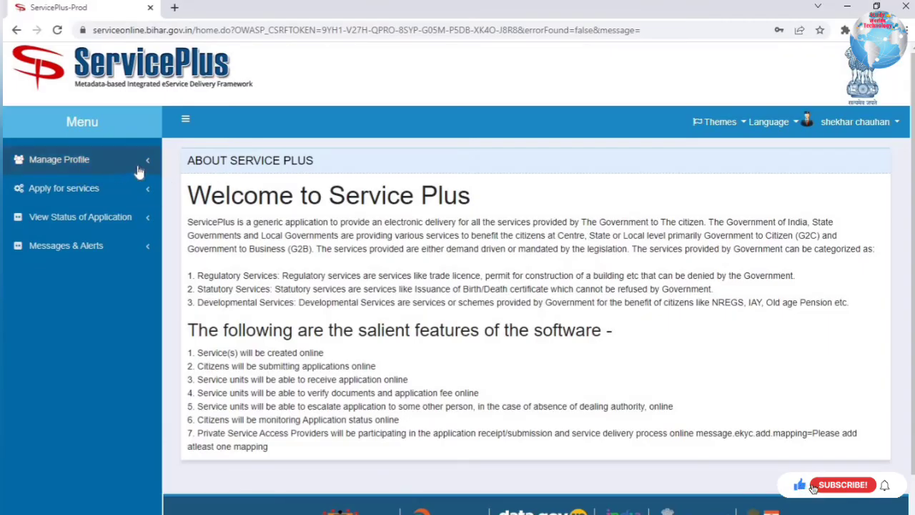
Expand View Status of Application, Messages & Alerts, and Apply for services in the sidebar
drag(342, 171, 203, 161)
drag(294, 195, 471, 196)
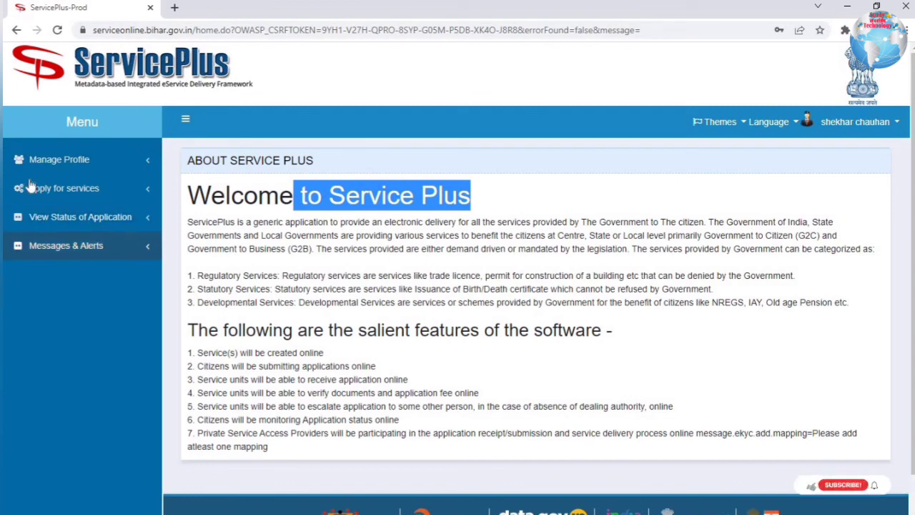
click(65, 217)
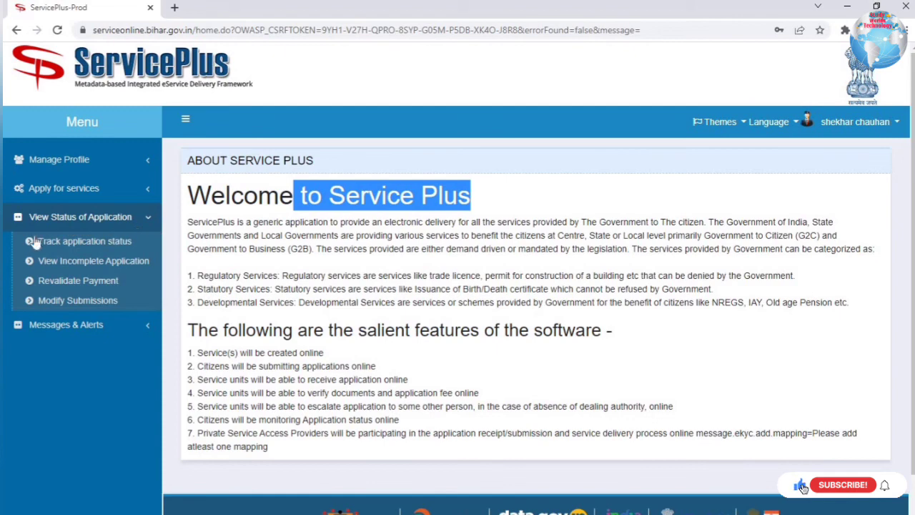
click(72, 329)
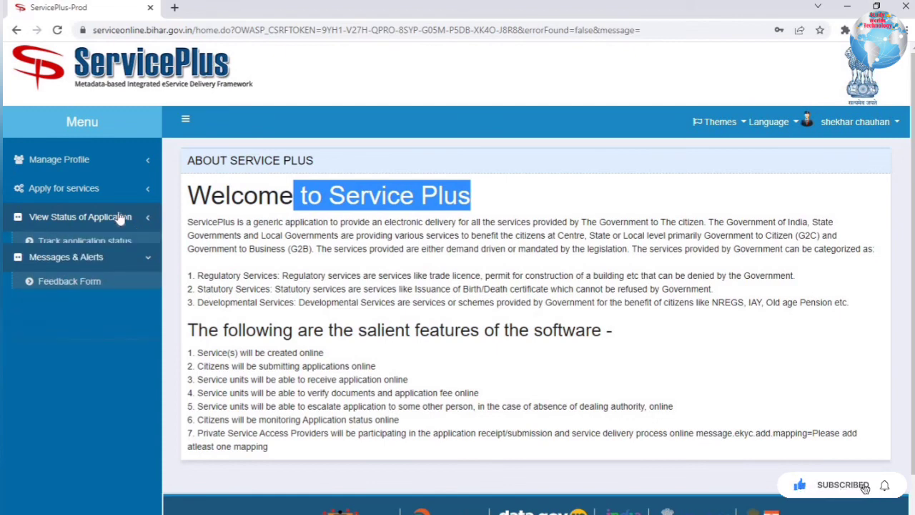
click(43, 189)
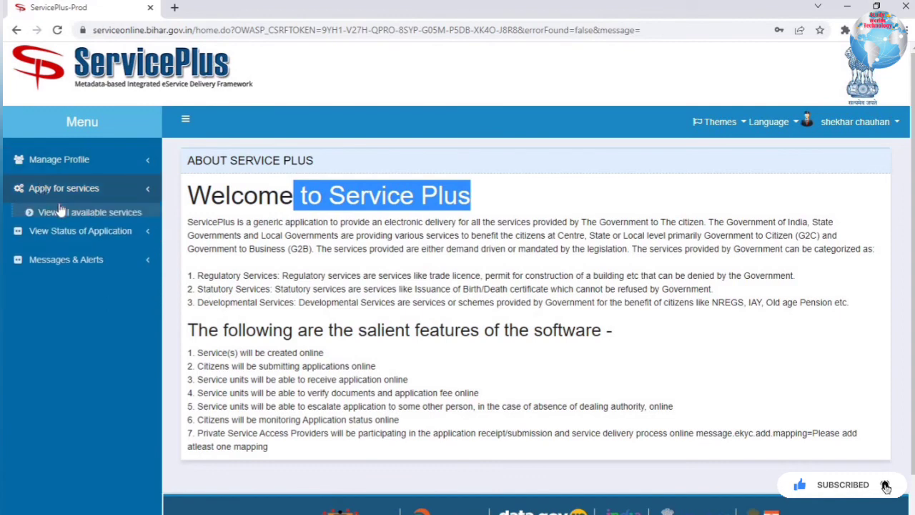